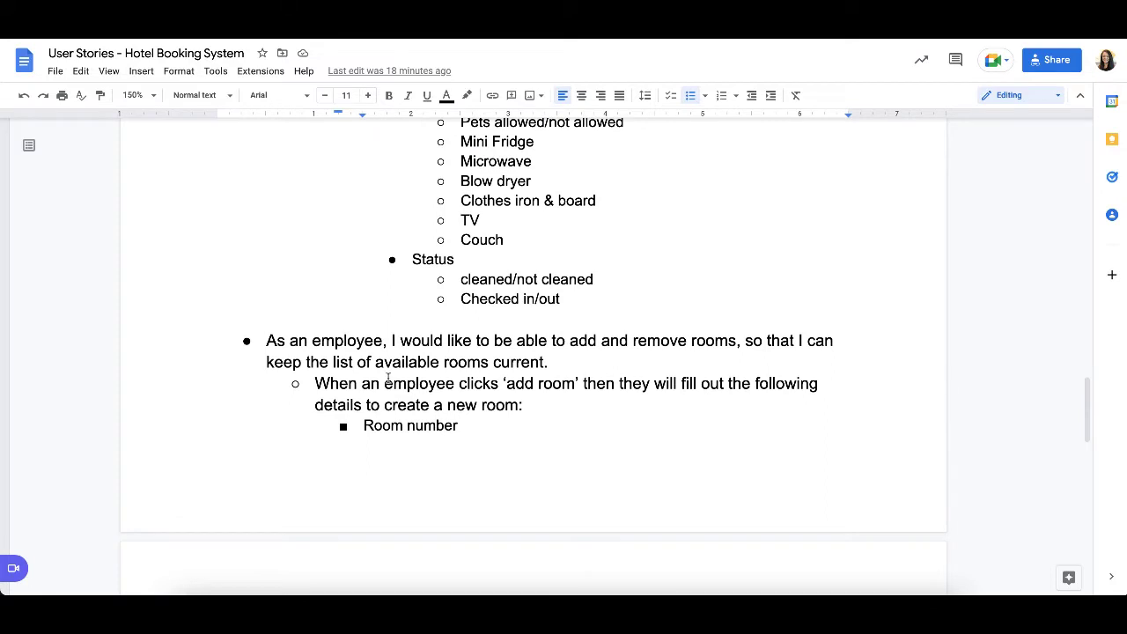
- Review the employee user stories on adding, removing, editing and viewing rooms and logging in
{"action": "left_click", "coordinate": [617, 367]}
{"action": "scroll", "coordinate": [539, 323], "scroll_direction": "down", "scroll_amount": 5}
{"action": "scroll", "coordinate": [539, 323], "scroll_direction": "down", "scroll_amount": 5}
{"action": "scroll", "coordinate": [539, 323], "scroll_direction": "up", "scroll_amount": 1}
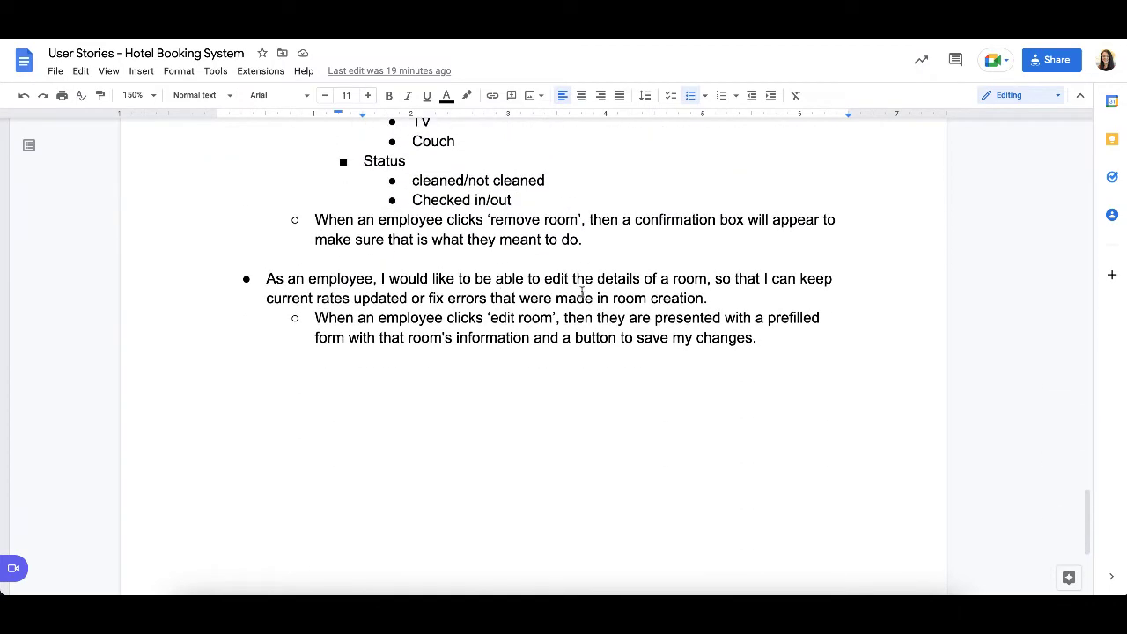
{"action": "scroll", "coordinate": [602, 297], "scroll_direction": "up", "scroll_amount": 3}
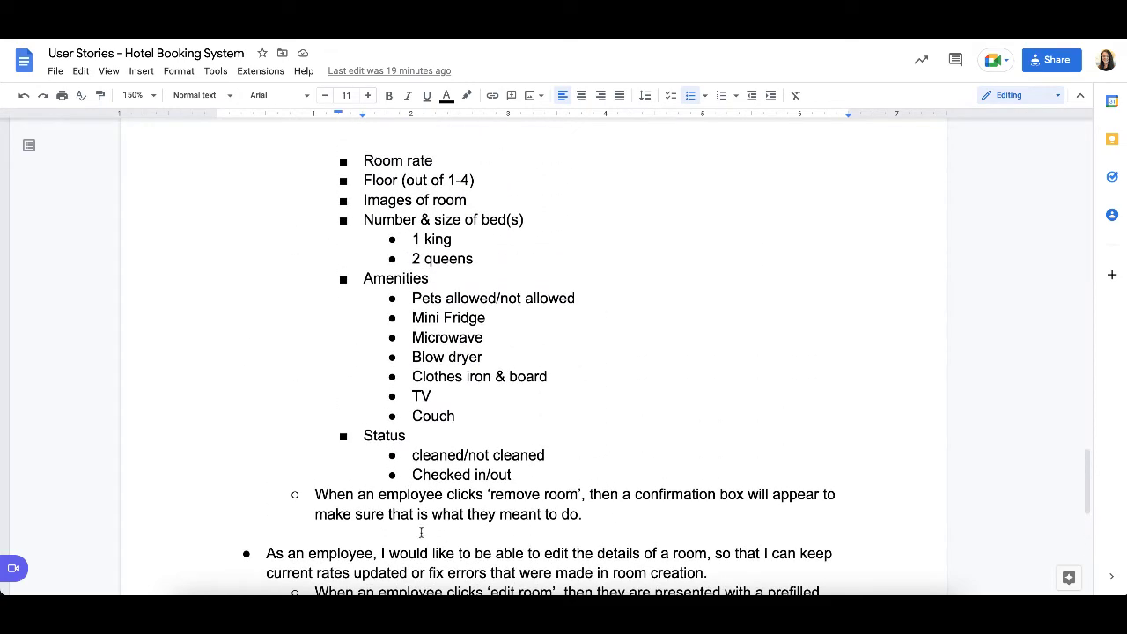
{"action": "scroll", "coordinate": [670, 359], "scroll_direction": "up", "scroll_amount": 1}
{"action": "scroll", "coordinate": [514, 359], "scroll_direction": "up", "scroll_amount": 5}
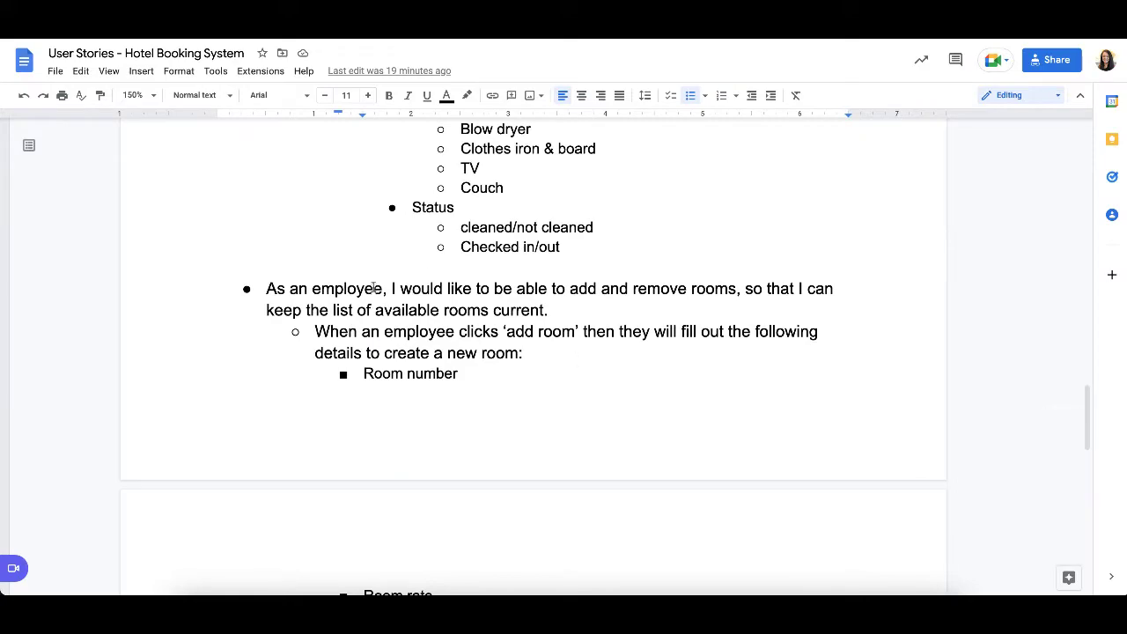
{"action": "scroll", "coordinate": [463, 321], "scroll_direction": "up", "scroll_amount": 4}
{"action": "scroll", "coordinate": [463, 320], "scroll_direction": "up", "scroll_amount": 2}
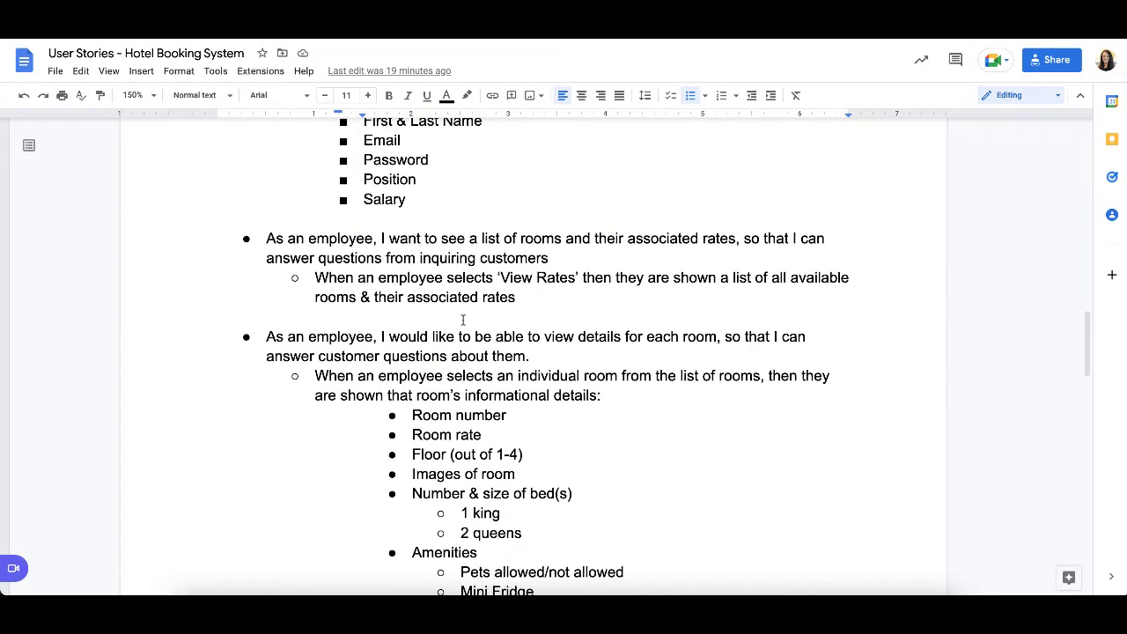
{"action": "scroll", "coordinate": [597, 251], "scroll_direction": "up", "scroll_amount": 3}
{"action": "scroll", "coordinate": [596, 251], "scroll_direction": "up", "scroll_amount": 4}
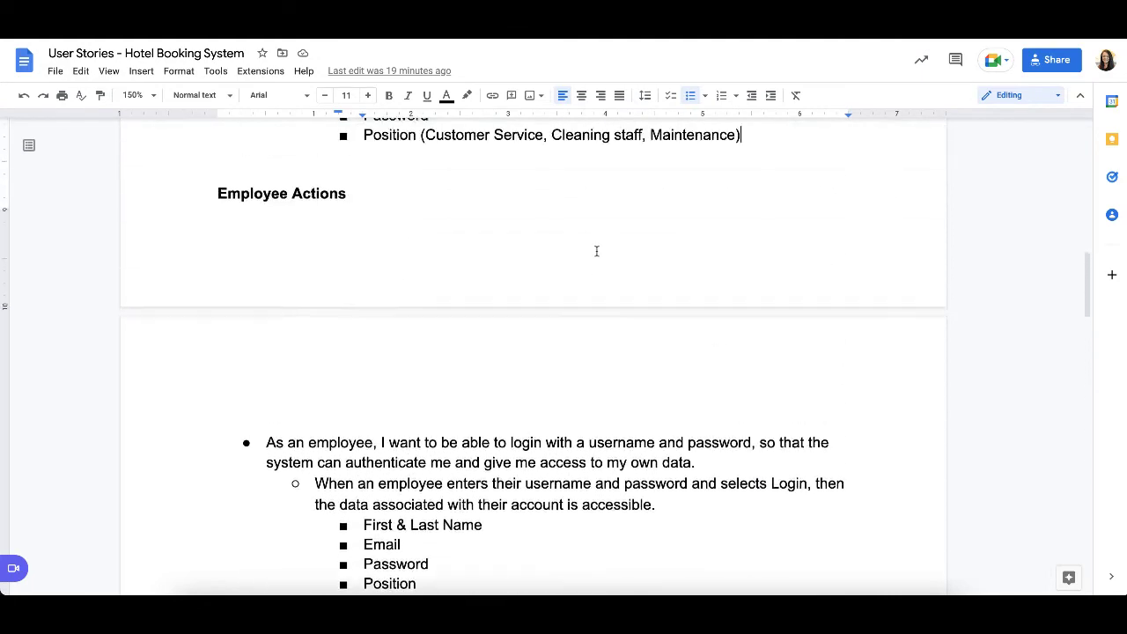
{"action": "scroll", "coordinate": [596, 251], "scroll_direction": "down", "scroll_amount": 1}
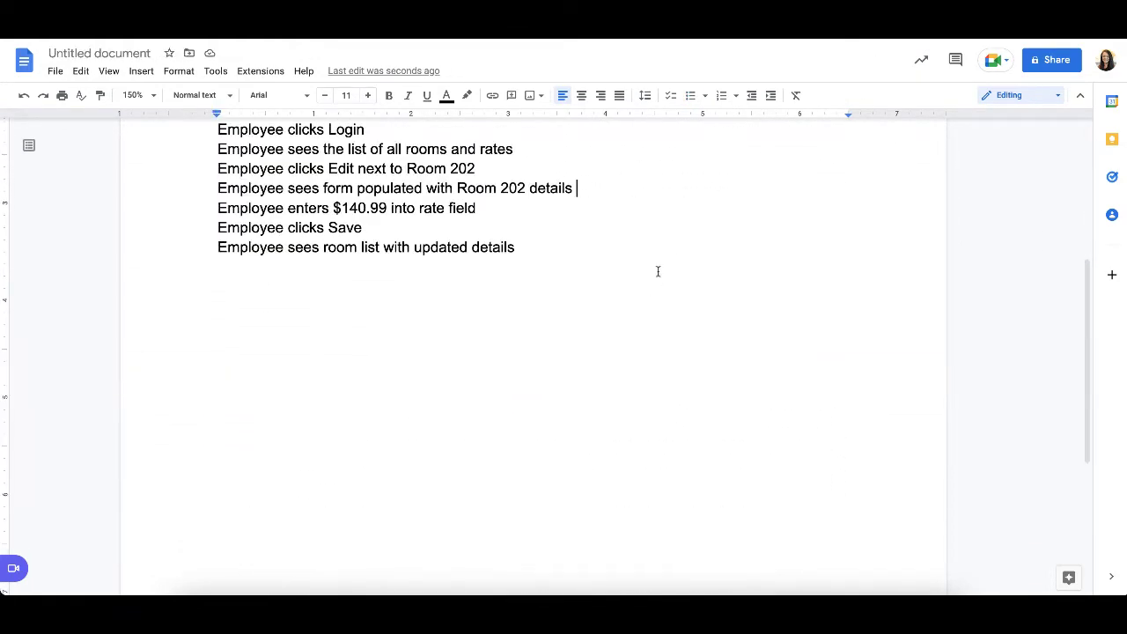
- In the untitled scenario document, add the title "Employee modifies room list" below the room rate scenario, followed by a blank line
{"action": "left_click", "coordinate": [554, 254]}
{"action": "type", "text": "\\\\\\"}
{"action": "key", "text": "BackSpace"}
{"action": "key", "text": "BackSpace"}
{"action": "key", "text": "Return"}
{"action": "key", "text": "Return"}
{"action": "type", "text": "Emplo"}
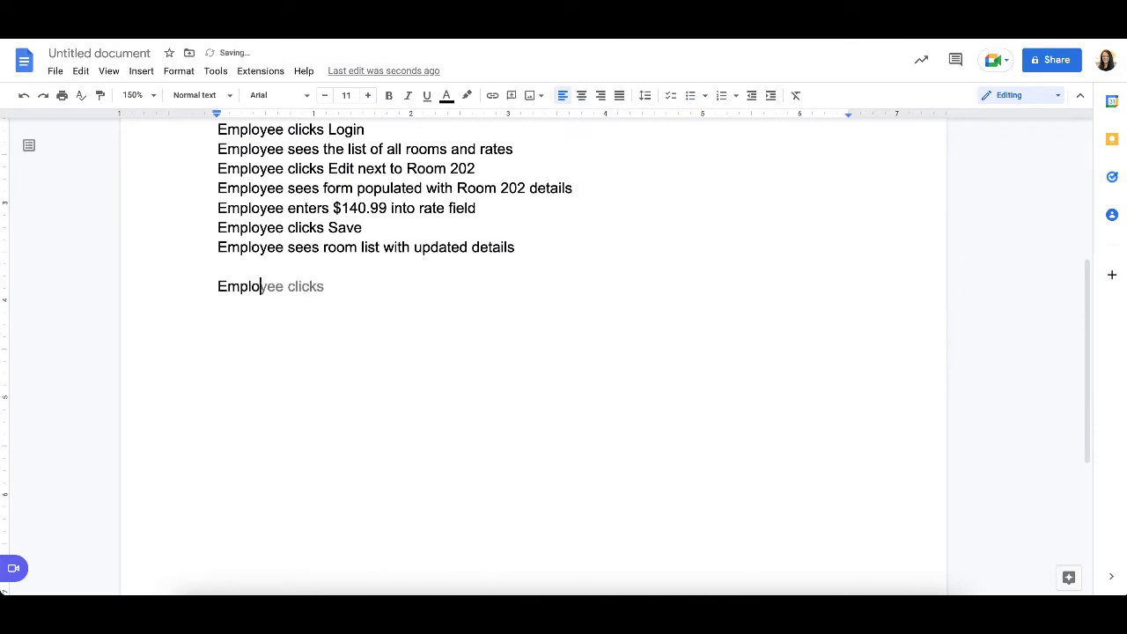
{"action": "type", "text": "yee moodifies r"}
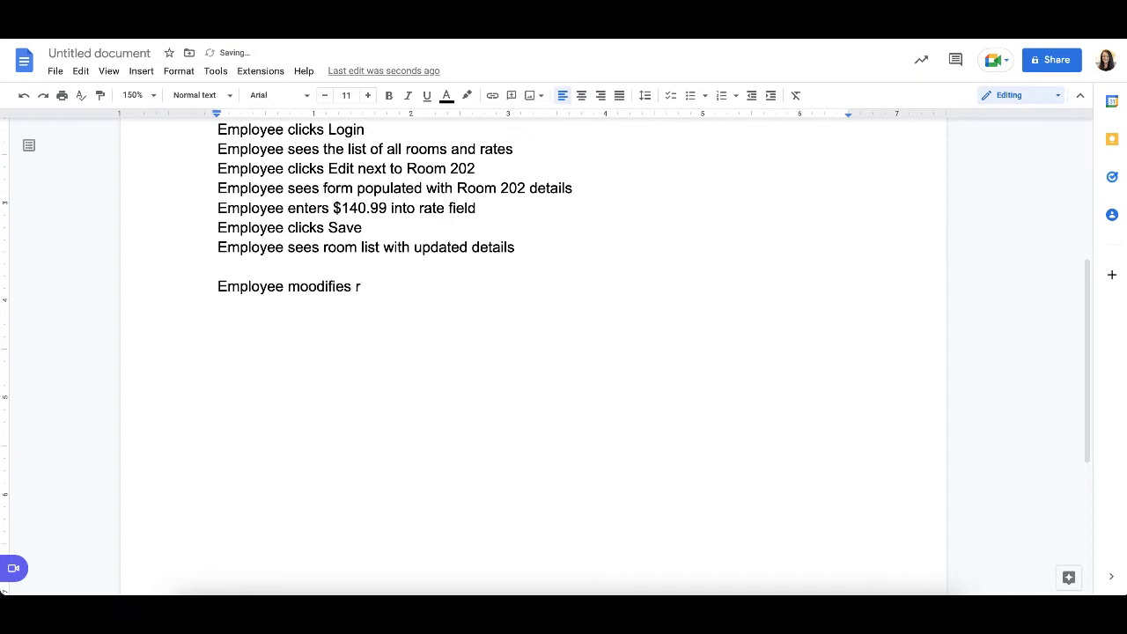
{"action": "type", "text": "oom list"}
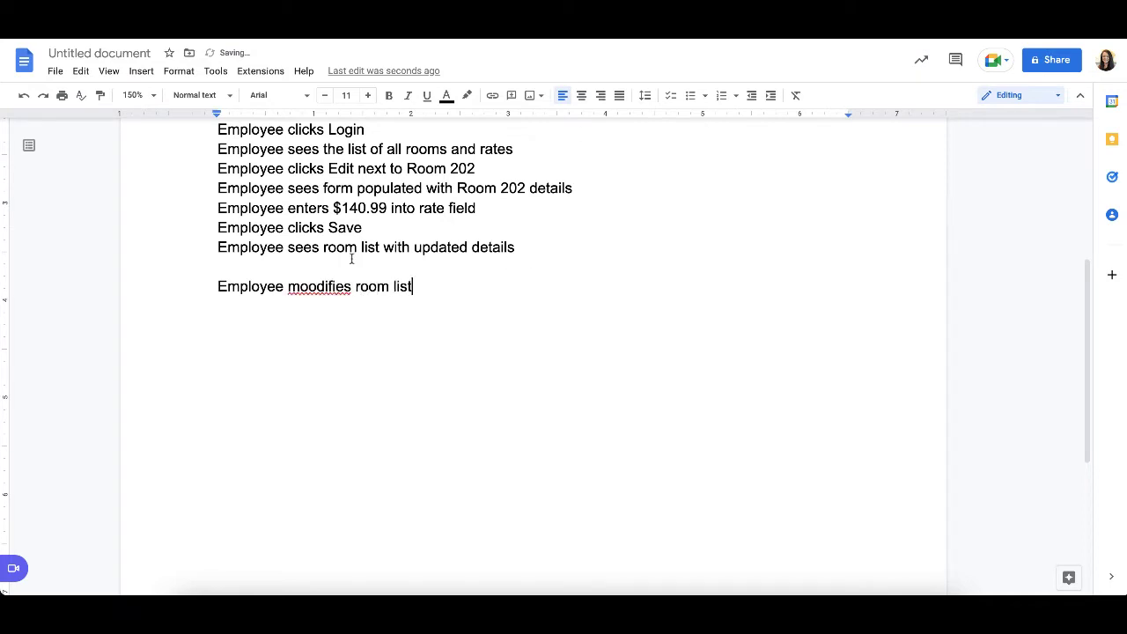
{"action": "left_click", "coordinate": [309, 287]}
{"action": "key", "text": "BackSpace"}
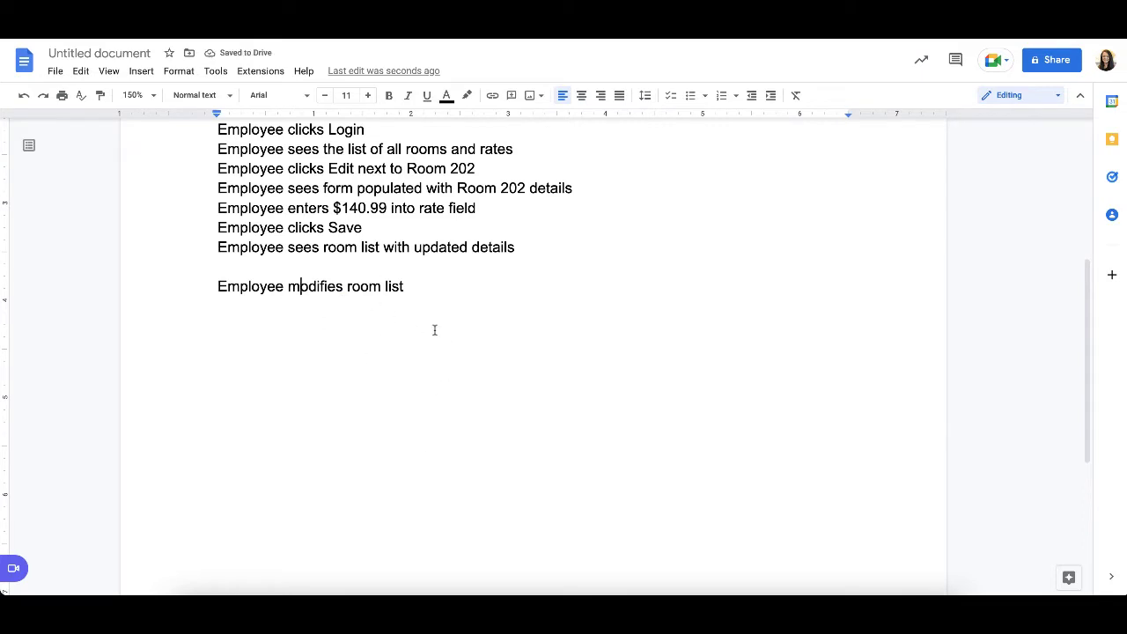
{"action": "left_click", "coordinate": [445, 293]}
{"action": "key", "text": "Return"}
{"action": "key", "text": "Return"}
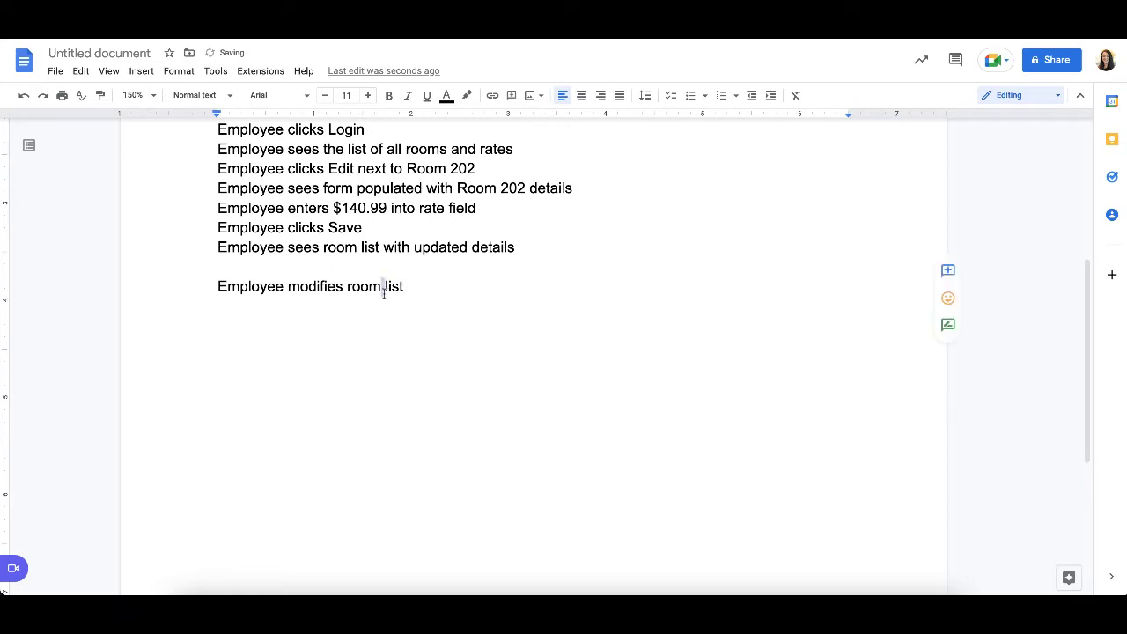
- Bold the scenario titles "Employee modifies room list" and "Employee Updates a Rooms Daily Rate"
{"action": "triple_click", "coordinate": [384, 293]}
{"action": "key", "text": "ctrl+b"}
{"action": "scroll", "coordinate": [384, 293], "scroll_direction": "up", "scroll_amount": 3}
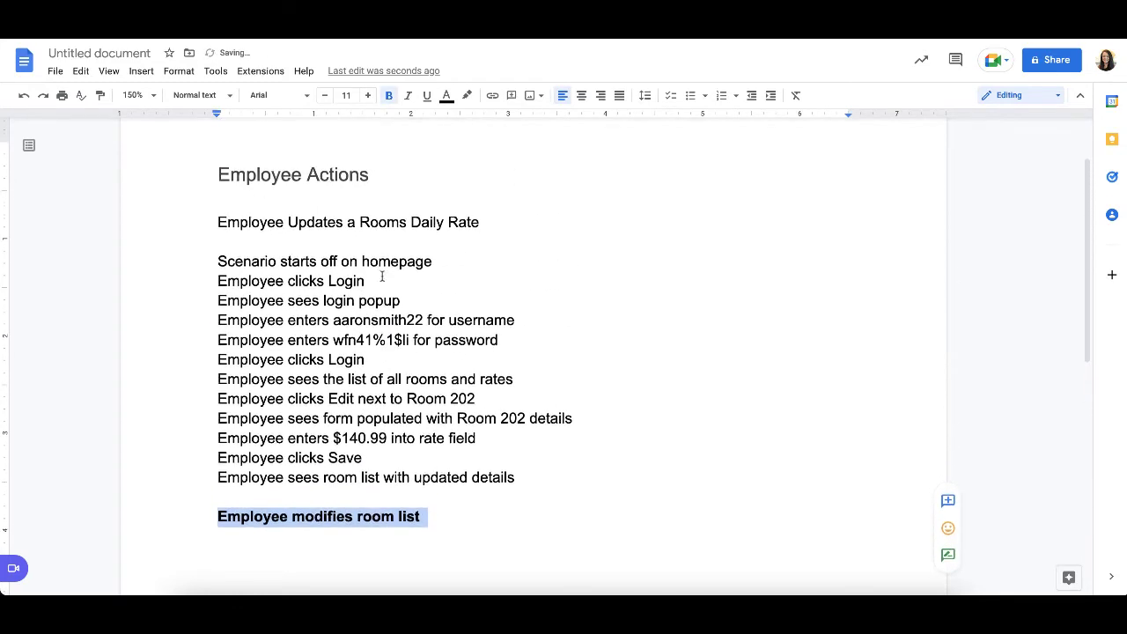
{"action": "left_click", "coordinate": [374, 227]}
{"action": "double_click", "coordinate": [374, 227]}
{"action": "left_click", "coordinate": [374, 227]}
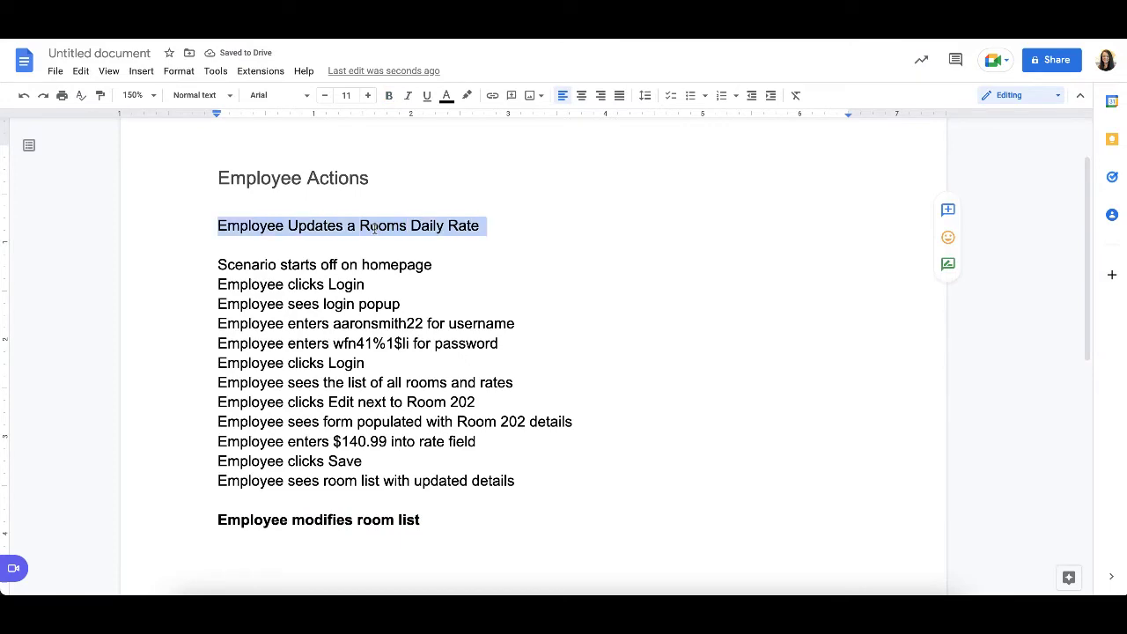
{"action": "key", "text": "ctrl+b"}
- Begin the second scenario with the unbolded line "Scenario starts off on room list page"
{"action": "scroll", "coordinate": [374, 264], "scroll_direction": "down", "scroll_amount": 4}
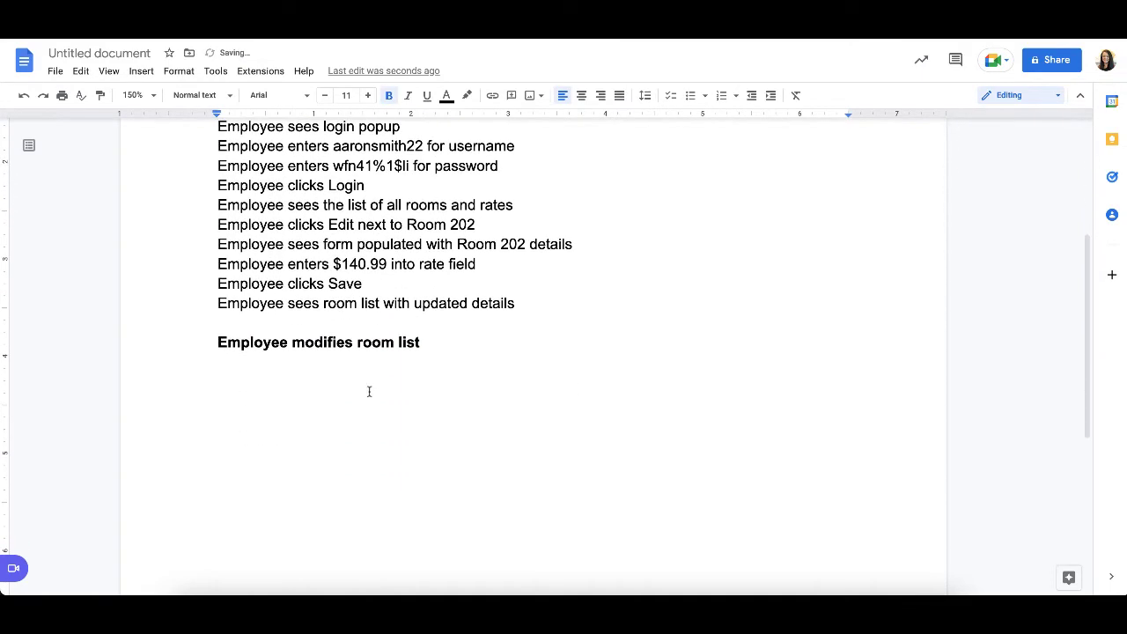
{"action": "left_click", "coordinate": [354, 429]}
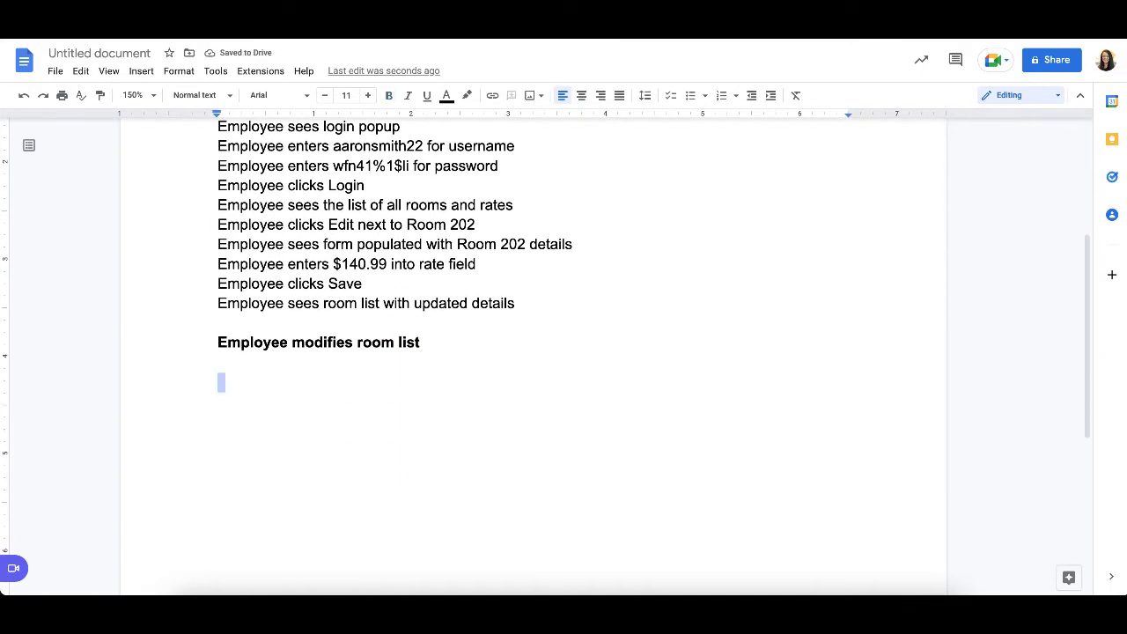
{"action": "left_click", "coordinate": [220, 382]}
{"action": "type", "text": "Scea"}
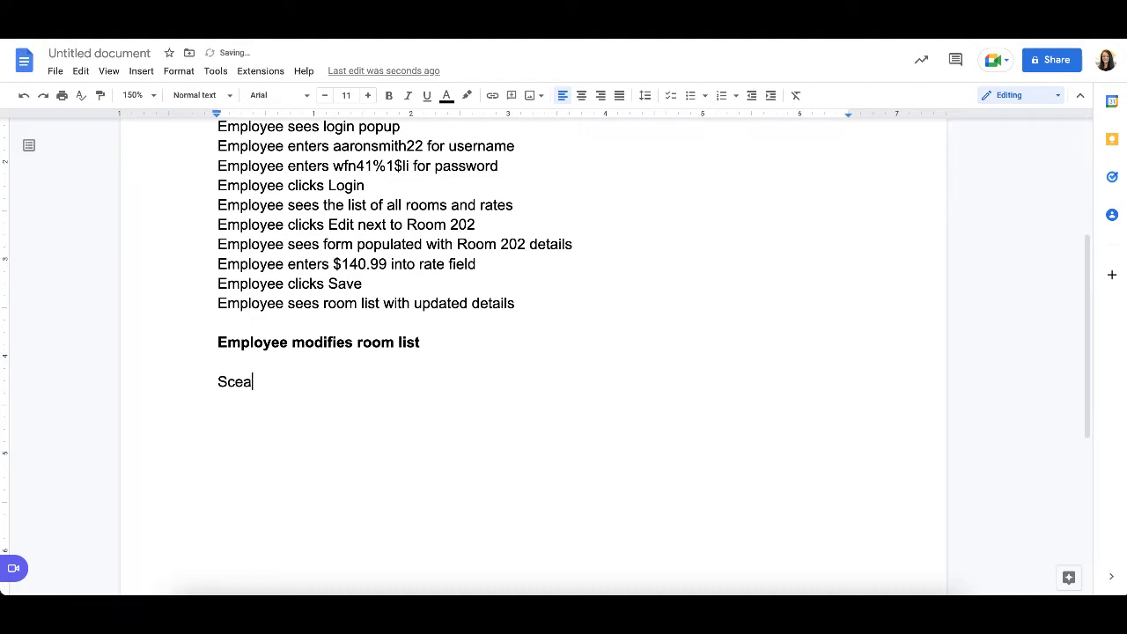
{"action": "key", "text": "BackSpace"}
{"action": "type", "text": "nario starts off on room list"}
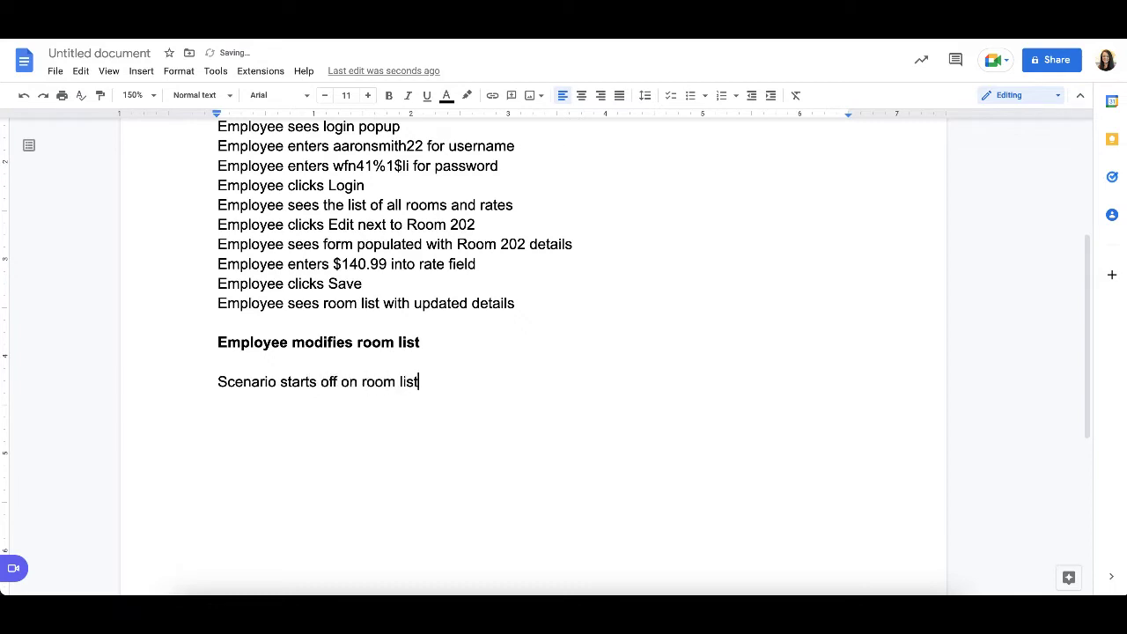
{"action": "type", "text": " page"}
{"action": "key", "text": "Return"}
- Add the scenario line "Employee clicks Edit on Room 211"
{"action": "type", "text": "Employe"}
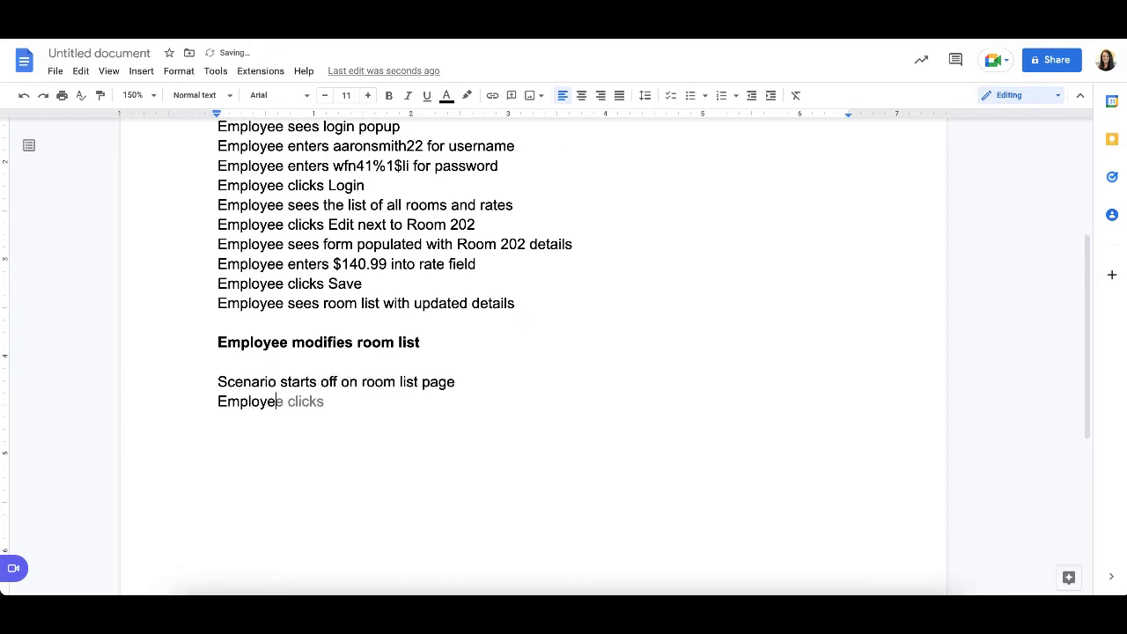
{"action": "type", "text": "e clicks Edit on Room 2"}
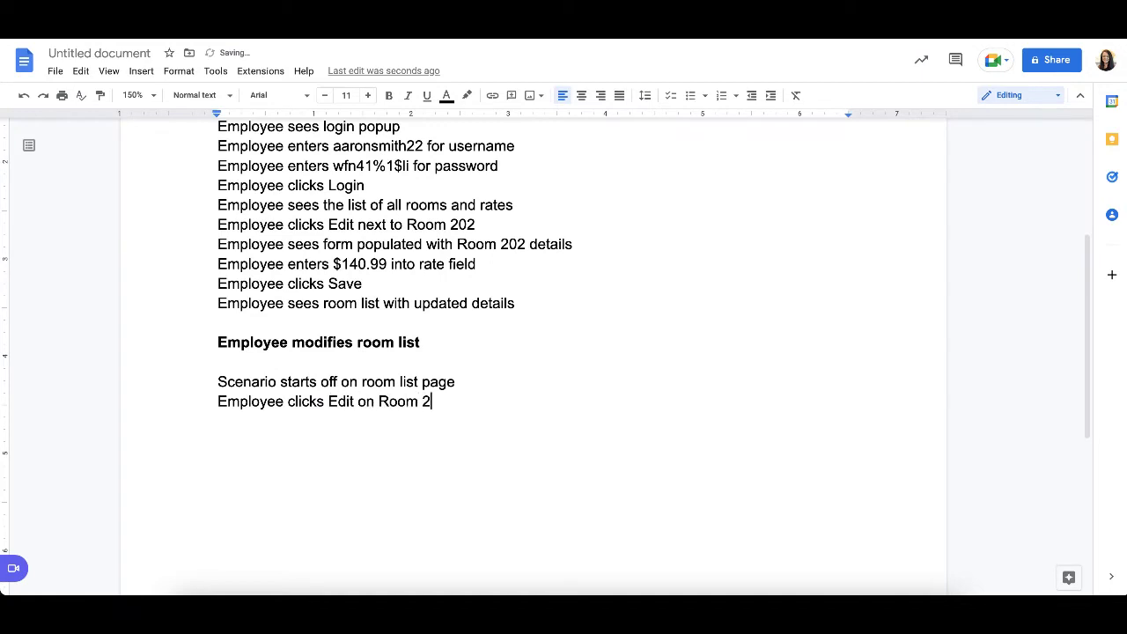
{"action": "type", "text": "11"}
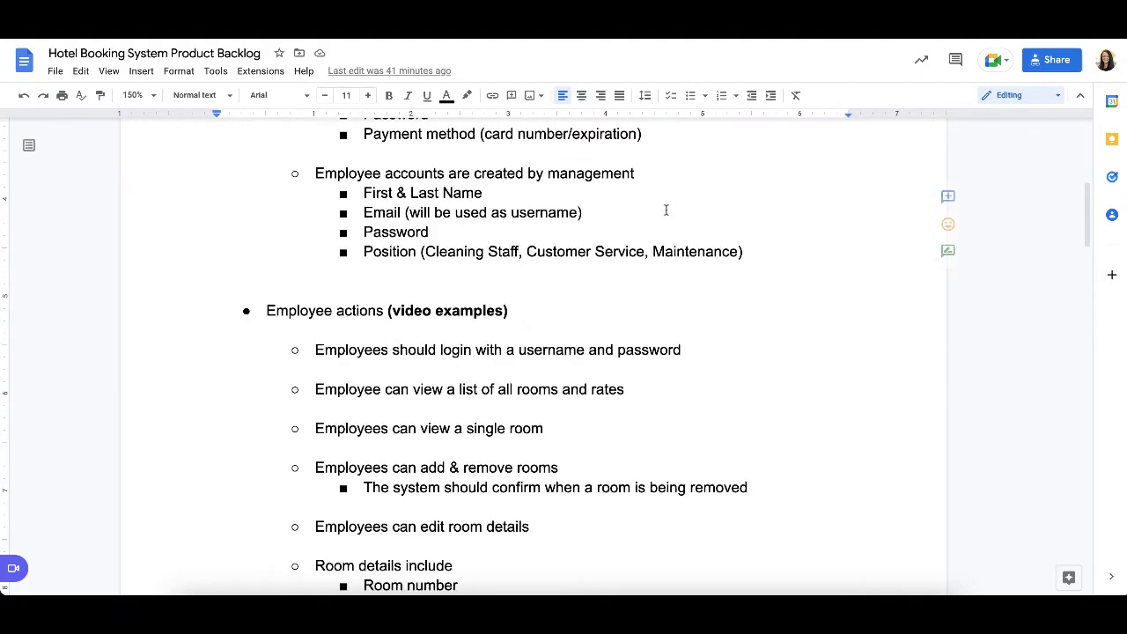
- In the Hotel Booking System Product Backlog's introduction, correct the spacing so the phrase reads "10 on each floor"
{"action": "scroll", "coordinate": [666, 210], "scroll_direction": "up", "scroll_amount": 5}
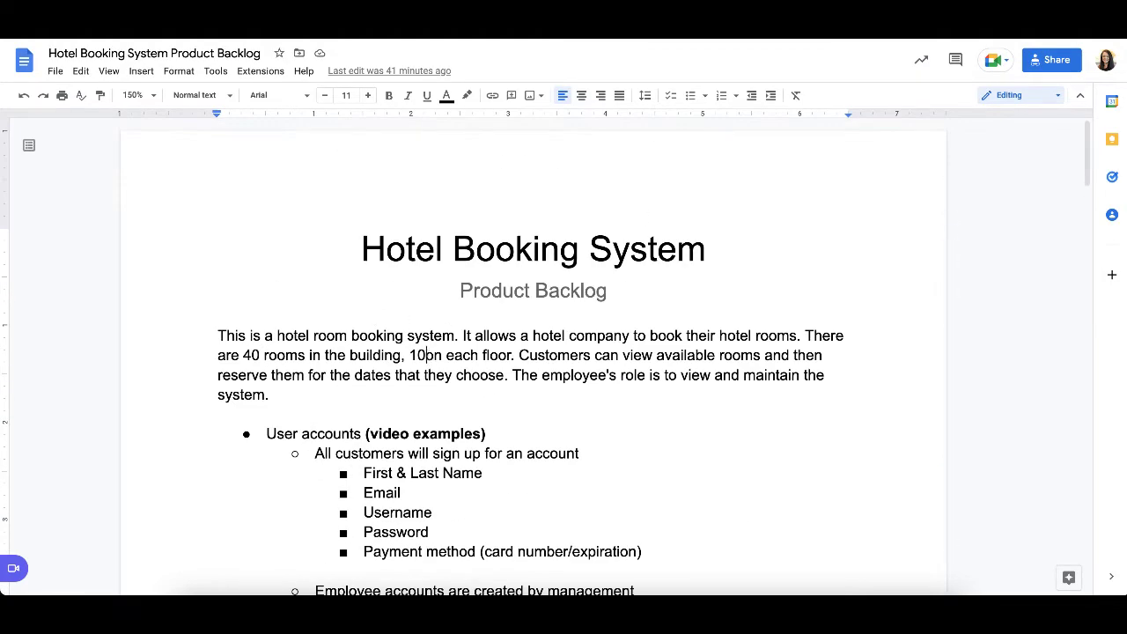
{"action": "left_click", "coordinate": [426, 355]}
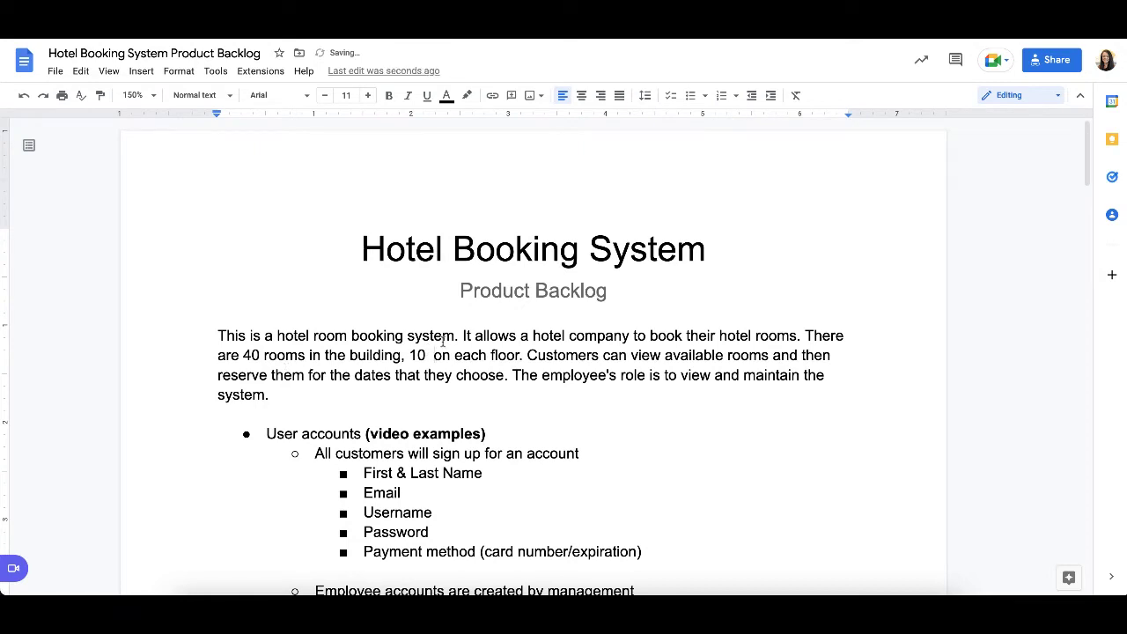
{"action": "key", "text": "BackSpace"}
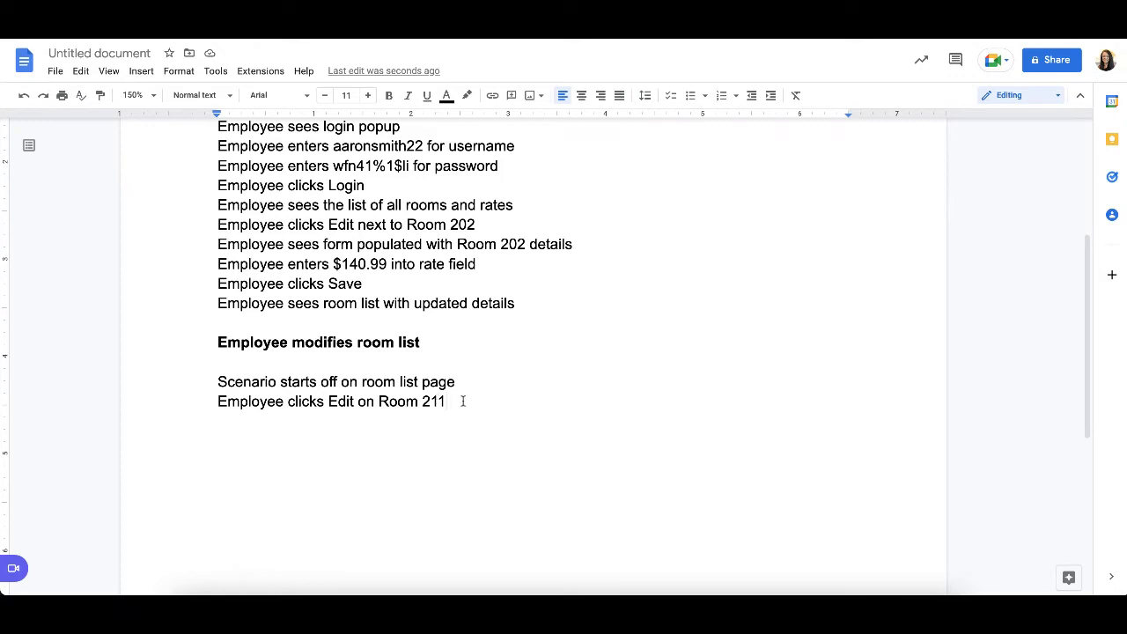
- Back in the untitled scenario document, add the line "Employee see form populated with Room 211 details"
{"action": "key", "text": "Return"}
{"action": "type", "text": "Emplo"}
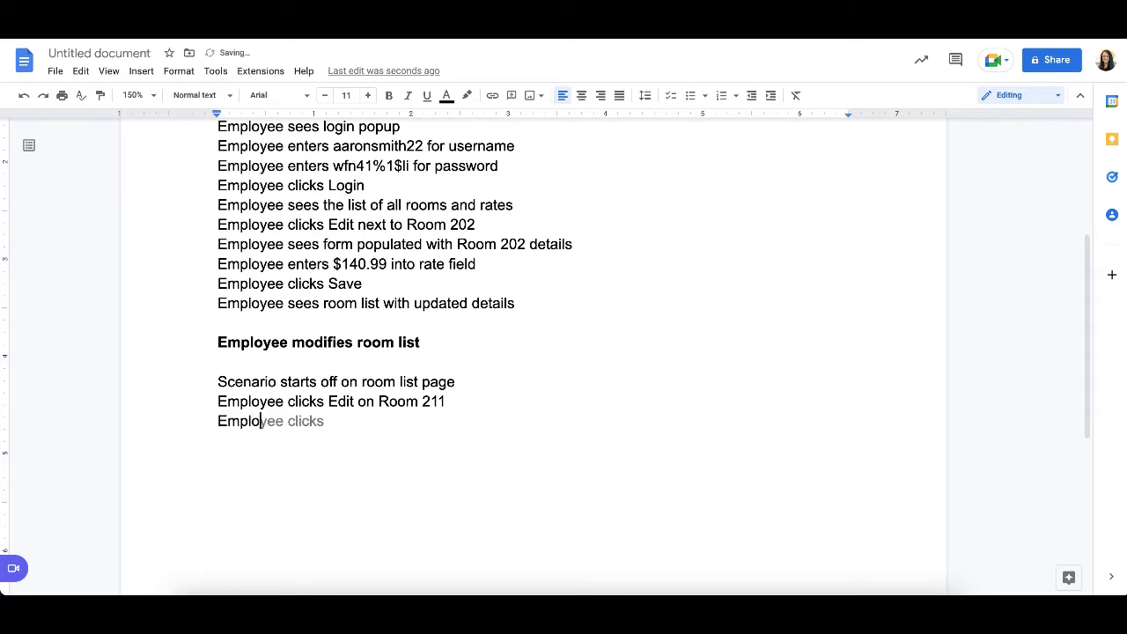
{"action": "type", "text": "yee see form popul"}
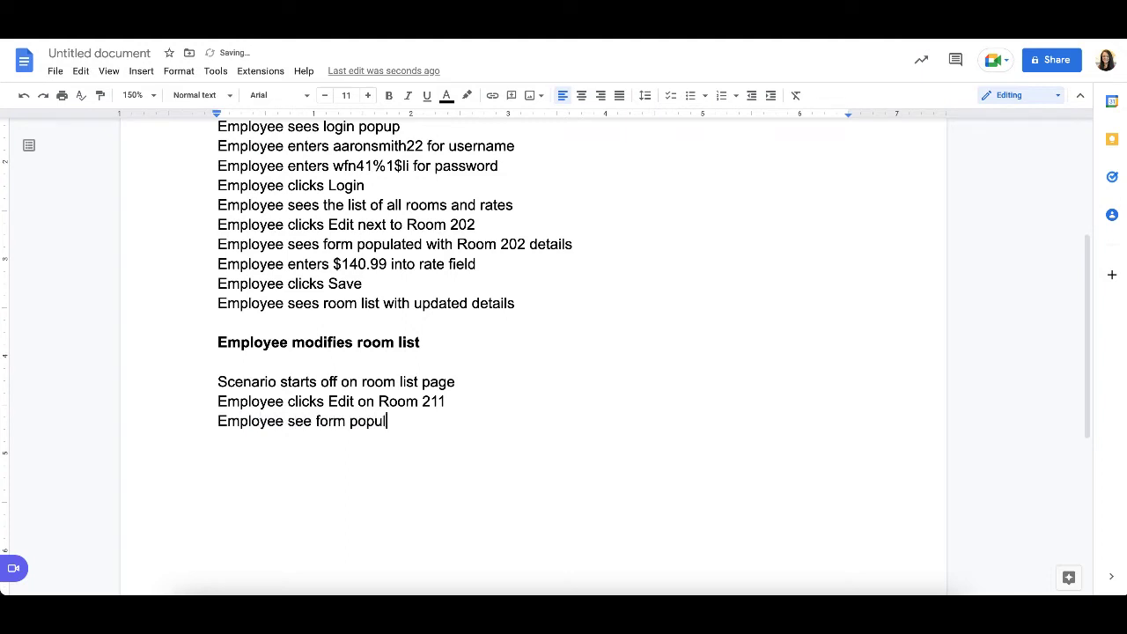
{"action": "type", "text": "ated with Room 211 details"}
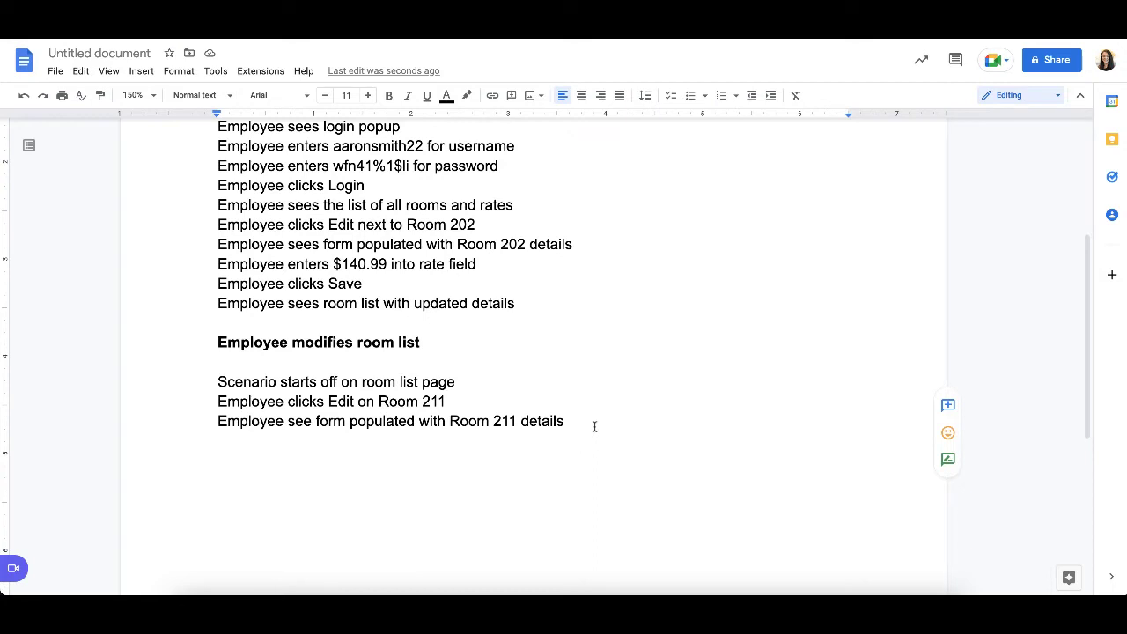
- Add the scenario line "Employee click Delete" below the populated form line
{"action": "key", "text": "Return"}
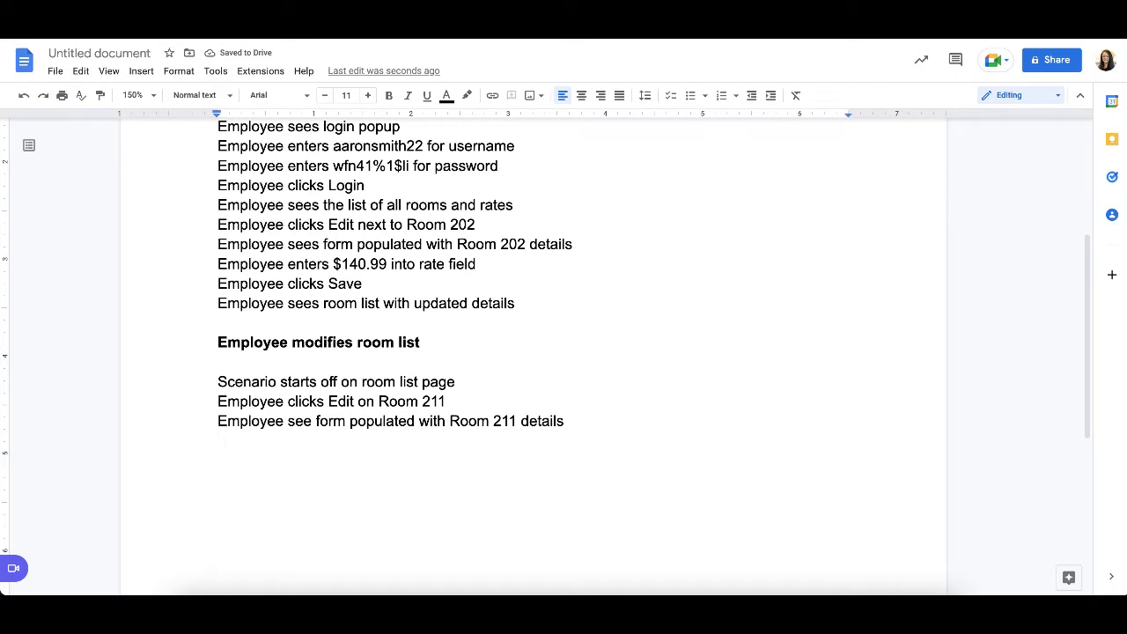
{"action": "type", "text": "Emplo y"}
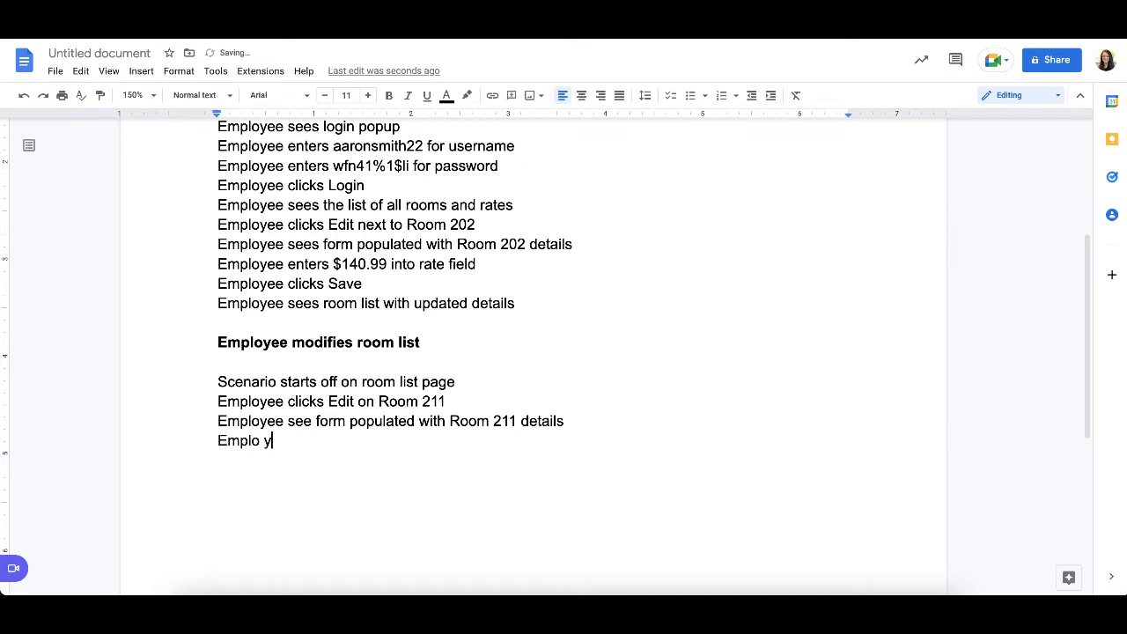
{"action": "key", "text": "BackSpace"}
{"action": "type", "text": "yee click Delete"}
{"action": "key", "text": "Return"}
- Check the Product Backlog's room requirements and add the scenario line "Employee sees confirmation box saying 'Are you sure you want to delete this room'"
{"action": "type", "text": "E"}
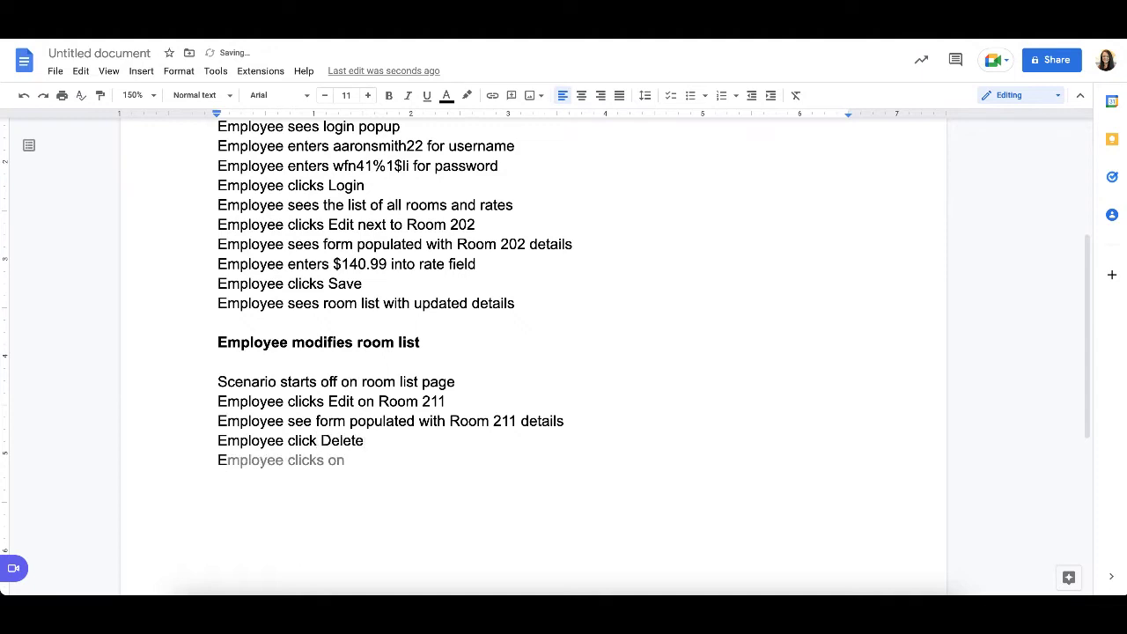
{"action": "type", "text": "mployee"}
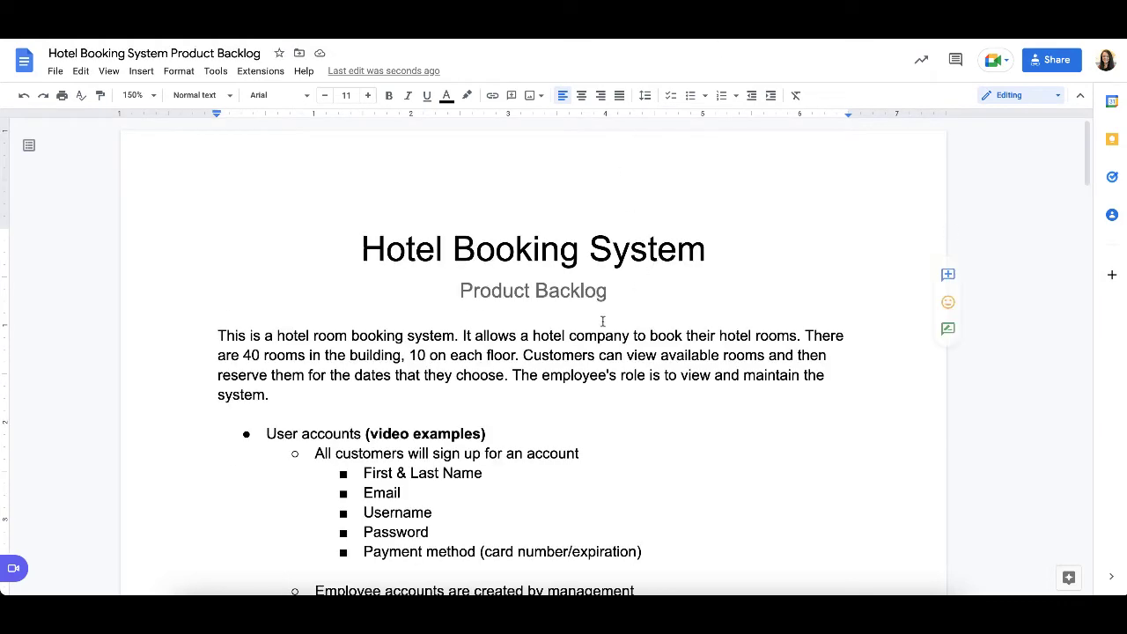
{"action": "scroll", "coordinate": [599, 322], "scroll_direction": "down", "scroll_amount": 5}
{"action": "scroll", "coordinate": [602, 321], "scroll_direction": "down", "scroll_amount": 4}
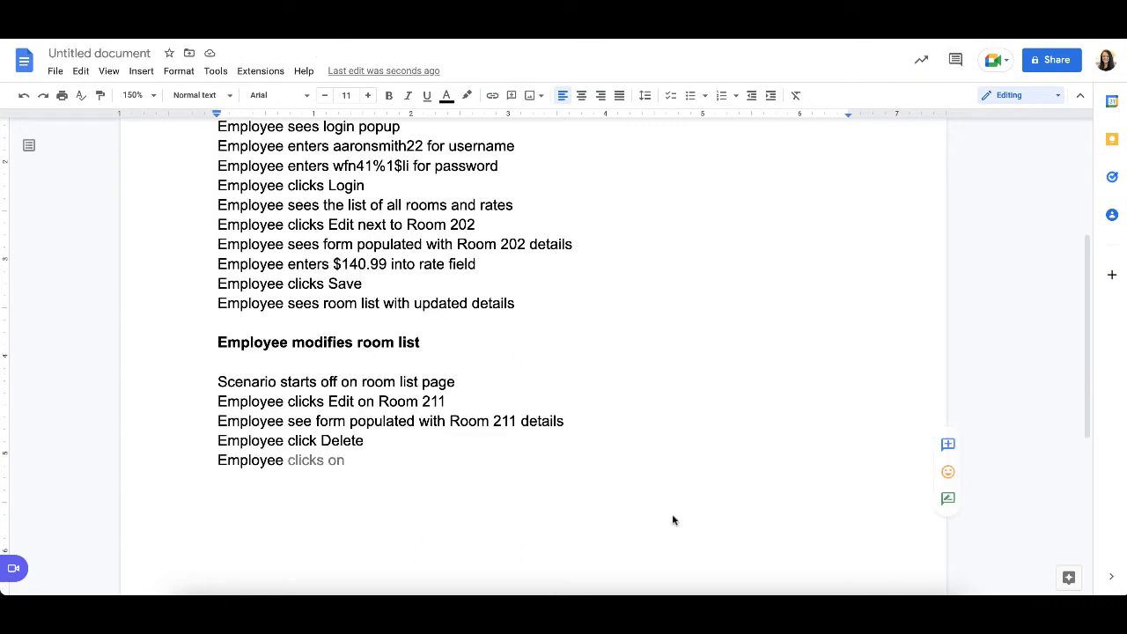
{"action": "type", "text": "sees confir"}
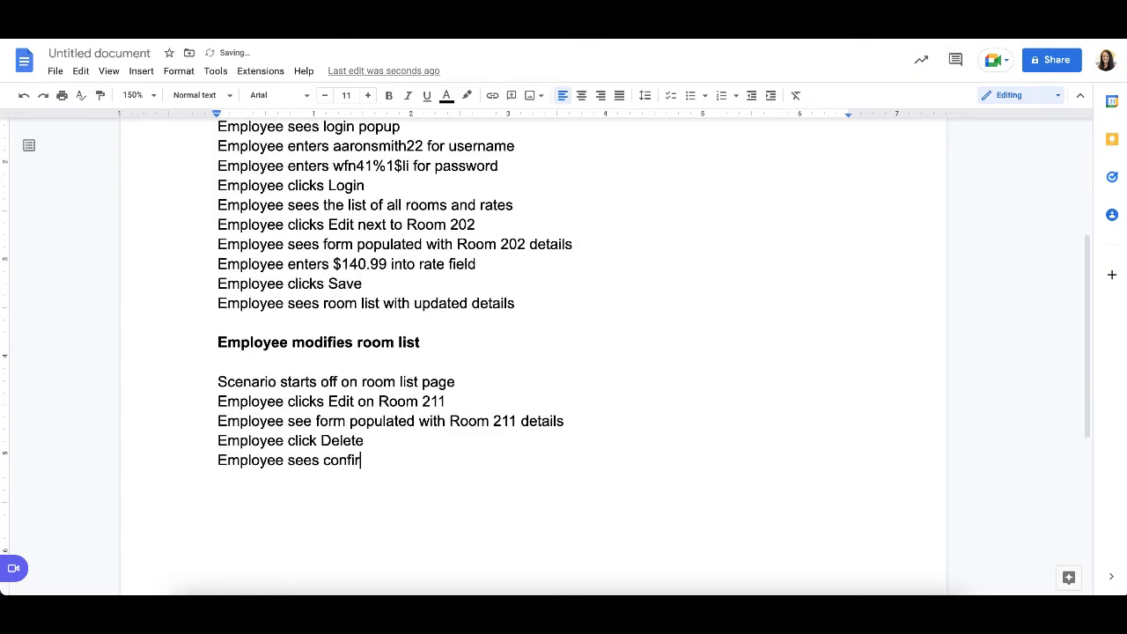
{"action": "type", "text": "mation box saying"}
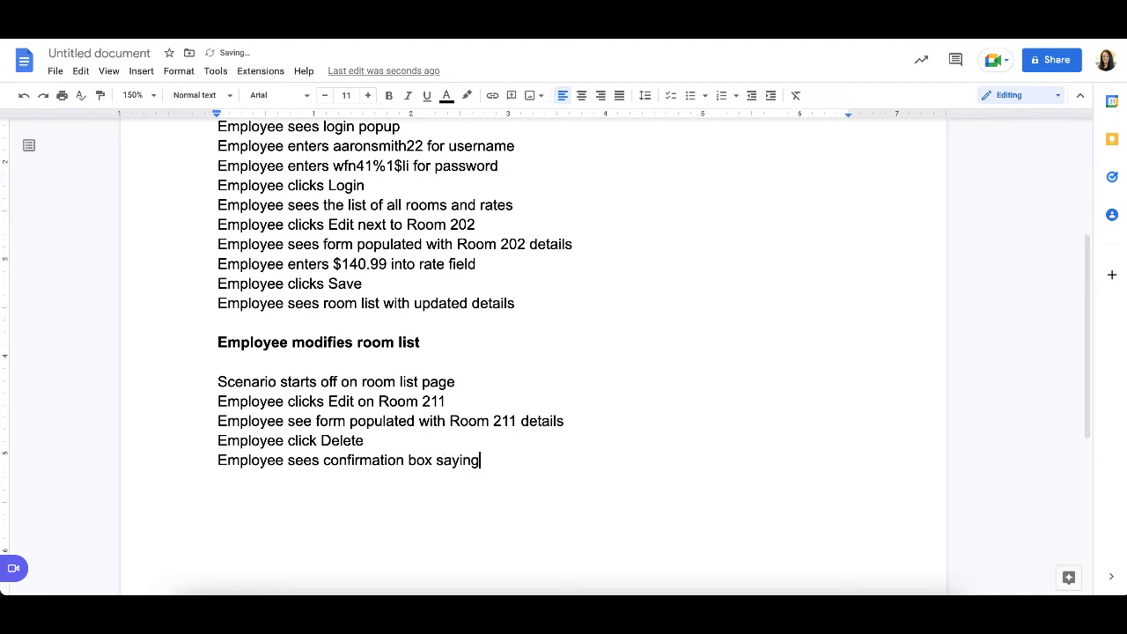
{"action": "type", "text": " 'Are you sure you want to dele"}
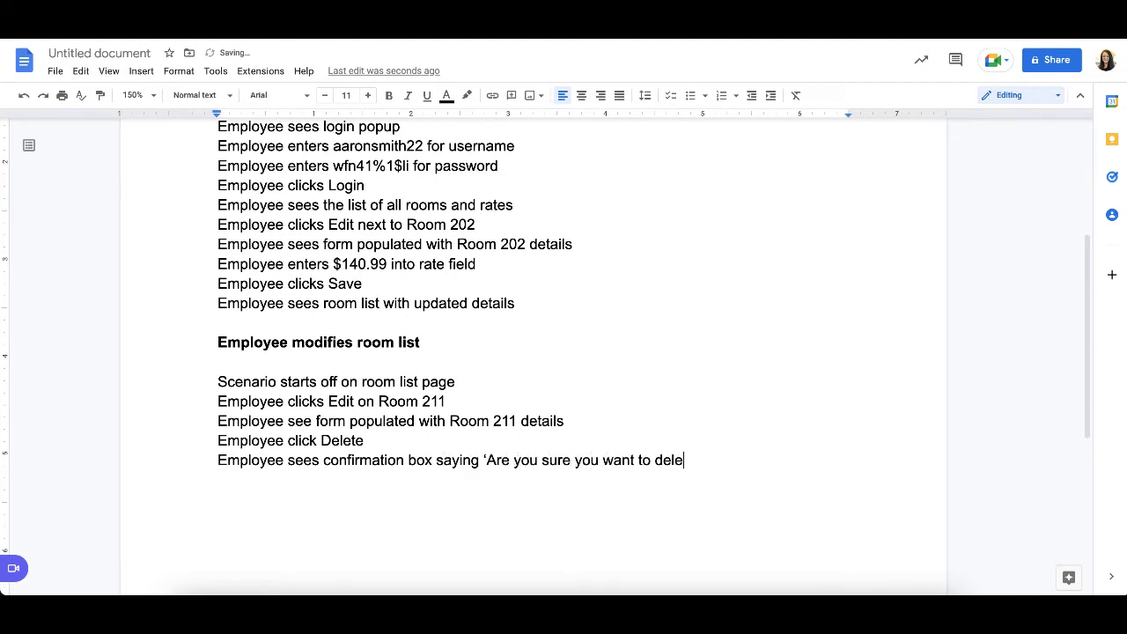
{"action": "type", "text": "te this room'"}
{"action": "key", "text": "Return"}
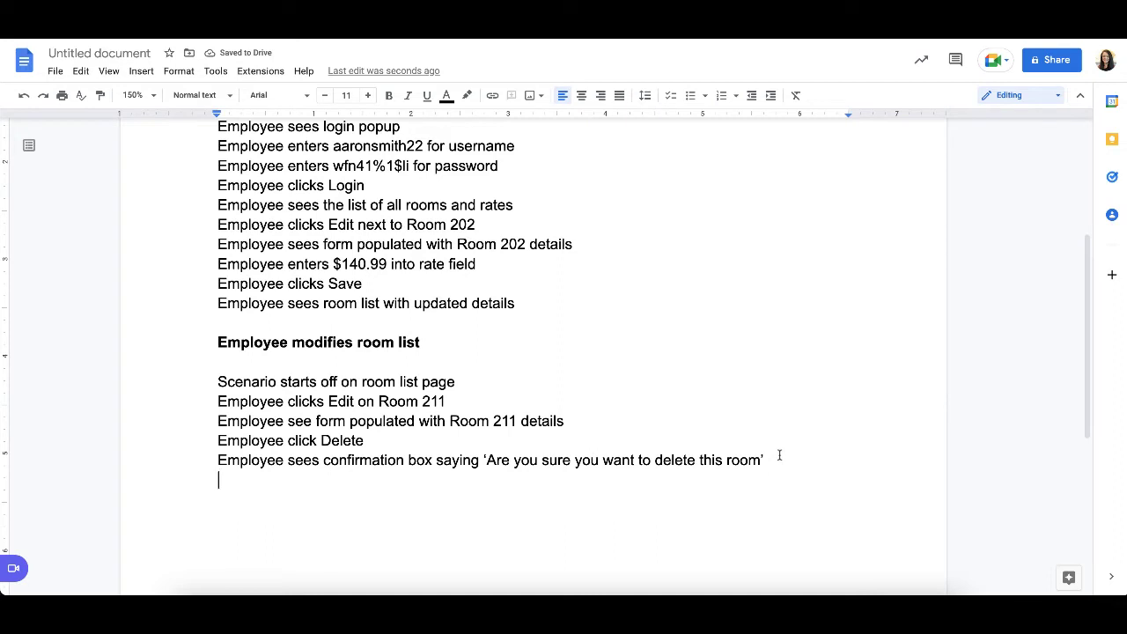
- Add the scenario line "Employee clicks 'Yes'" below the confirmation box line
{"action": "type", "text": "Empl"}
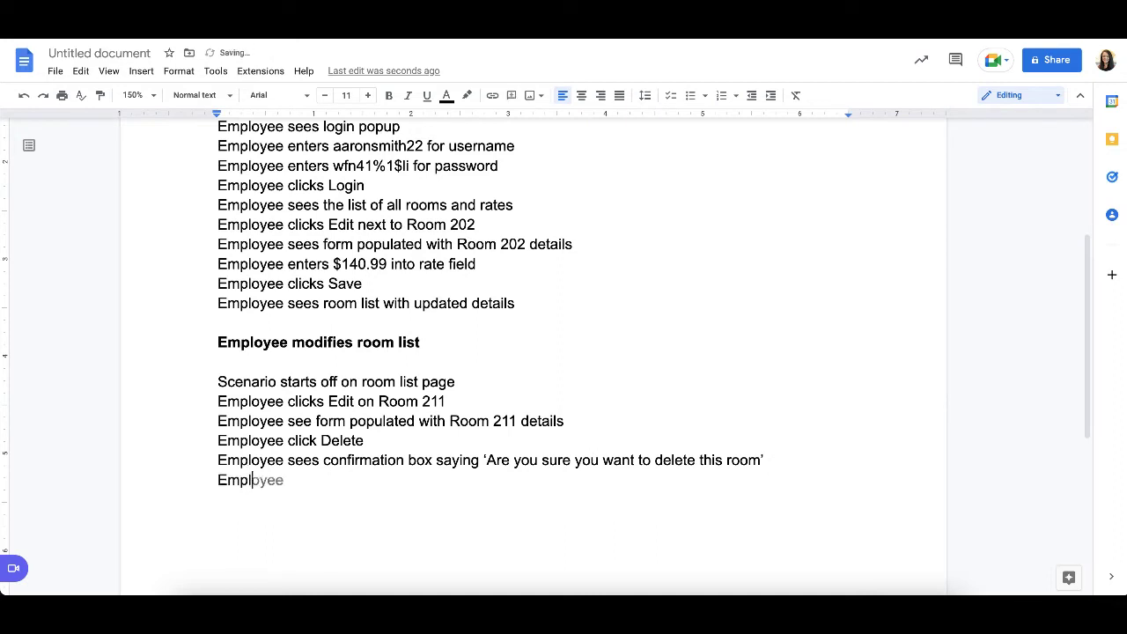
{"action": "type", "text": "oyee clicks ‘Y"}
{"action": "key", "text": "BackSpace"}
{"action": "type", "text": "'Yes'"}
{"action": "key", "text": "Return"}
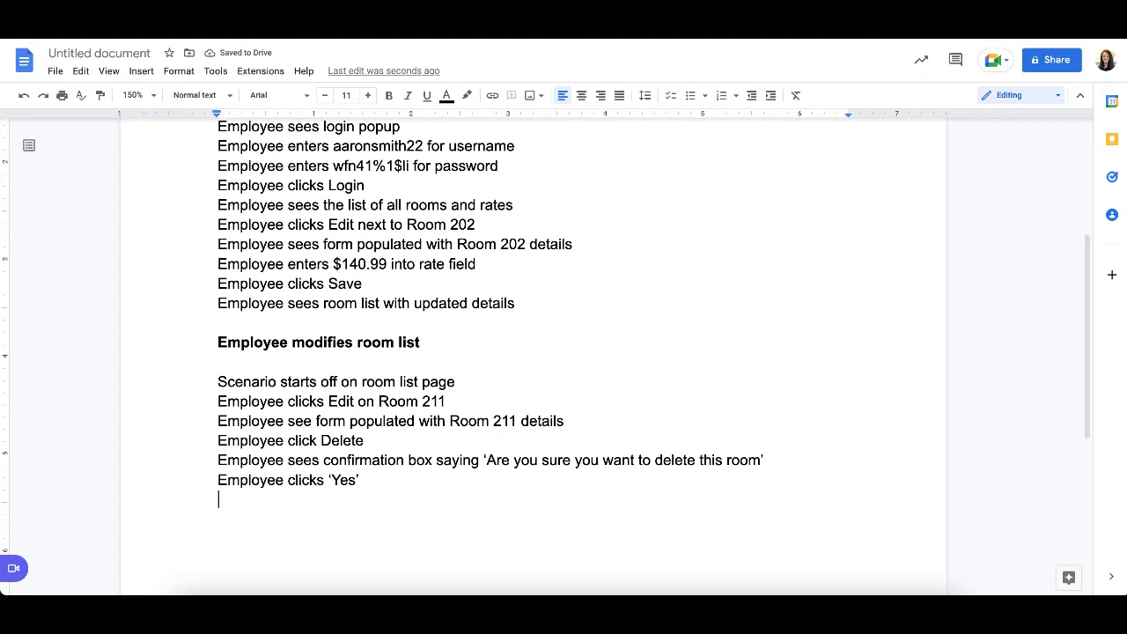
- Add the scenario lines "Employee sees popup saying 'Room successfully deleted'" and "Employee clicks Close"
{"action": "type", "text": "Empl"}
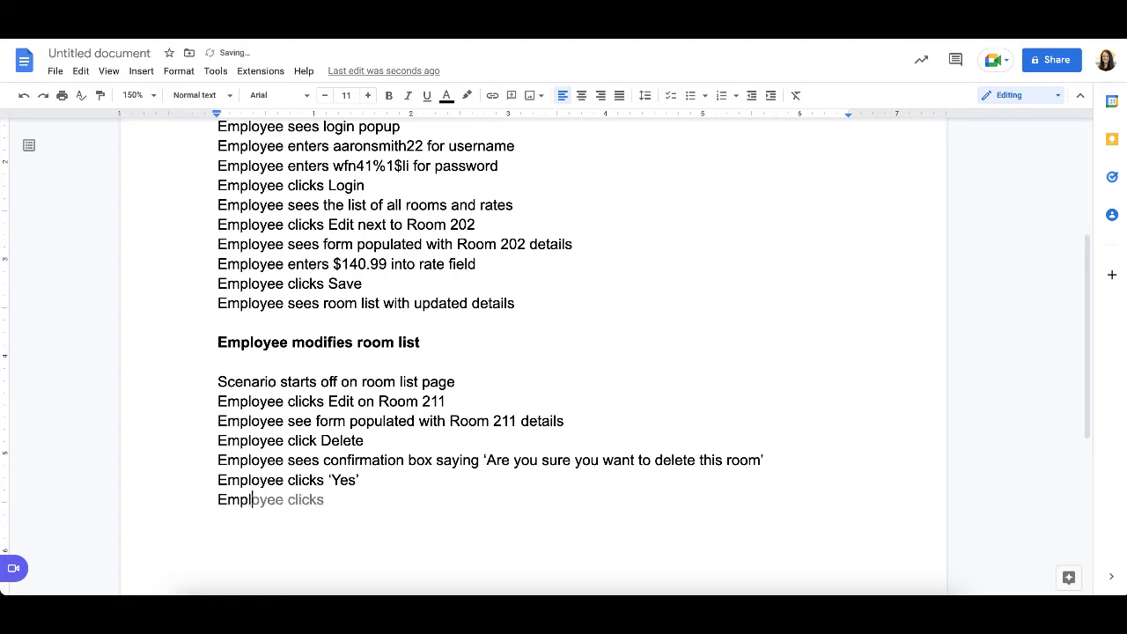
{"action": "type", "text": "oyee sees popup"}
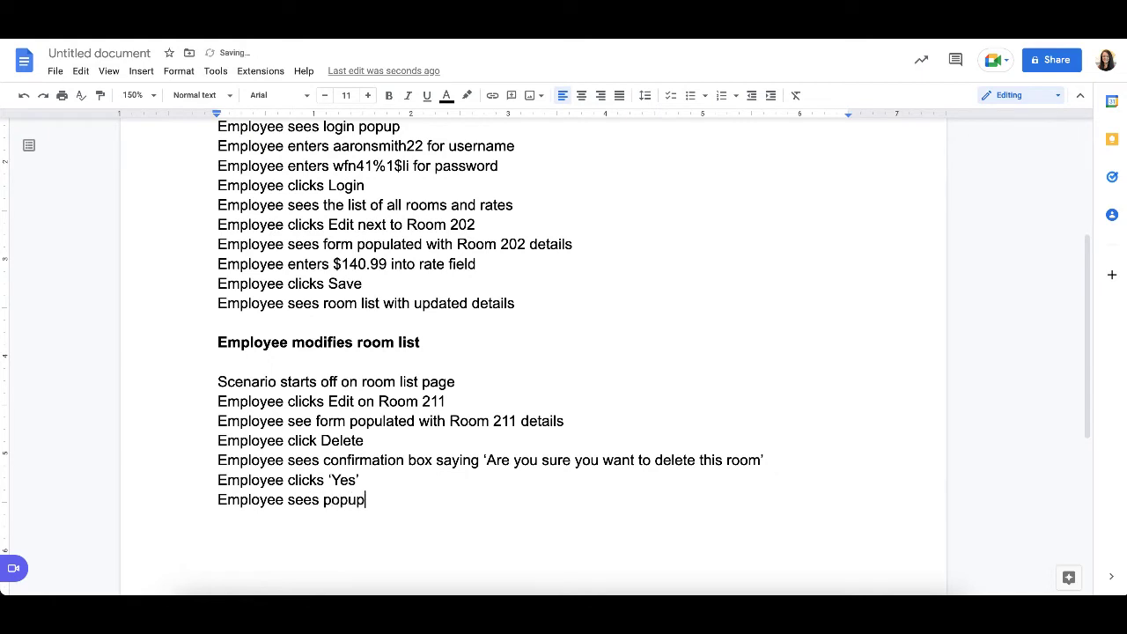
{"action": "type", "text": " saying ‘Room succ"}
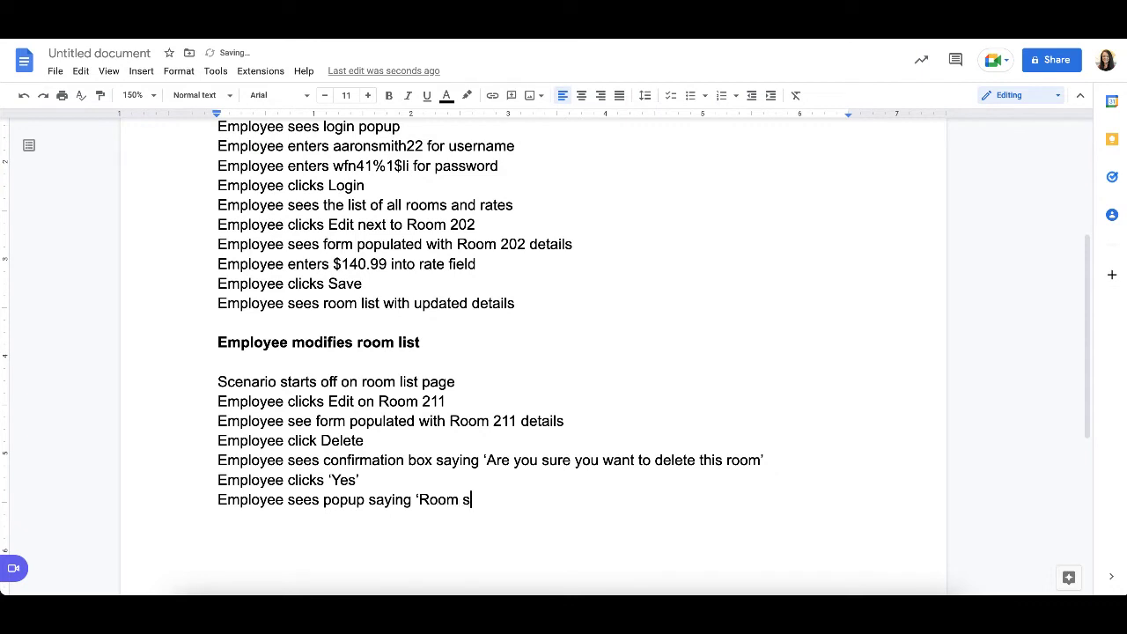
{"action": "type", "text": "ully deleted'"}
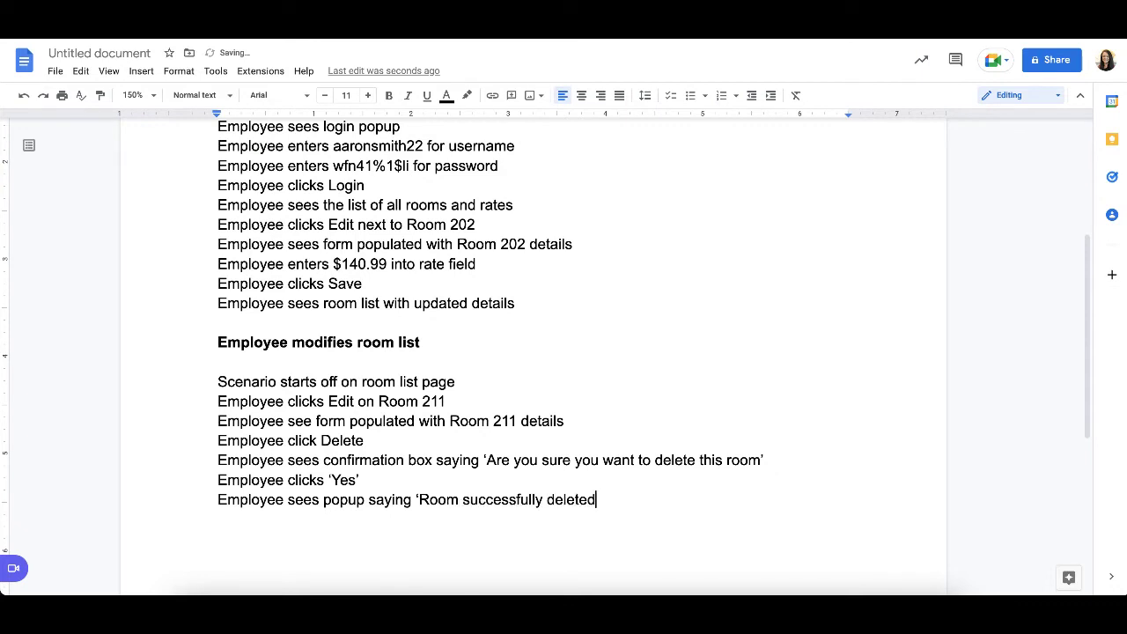
{"action": "key", "text": "Return"}
{"action": "type", "text": "Employee clicks Close"}
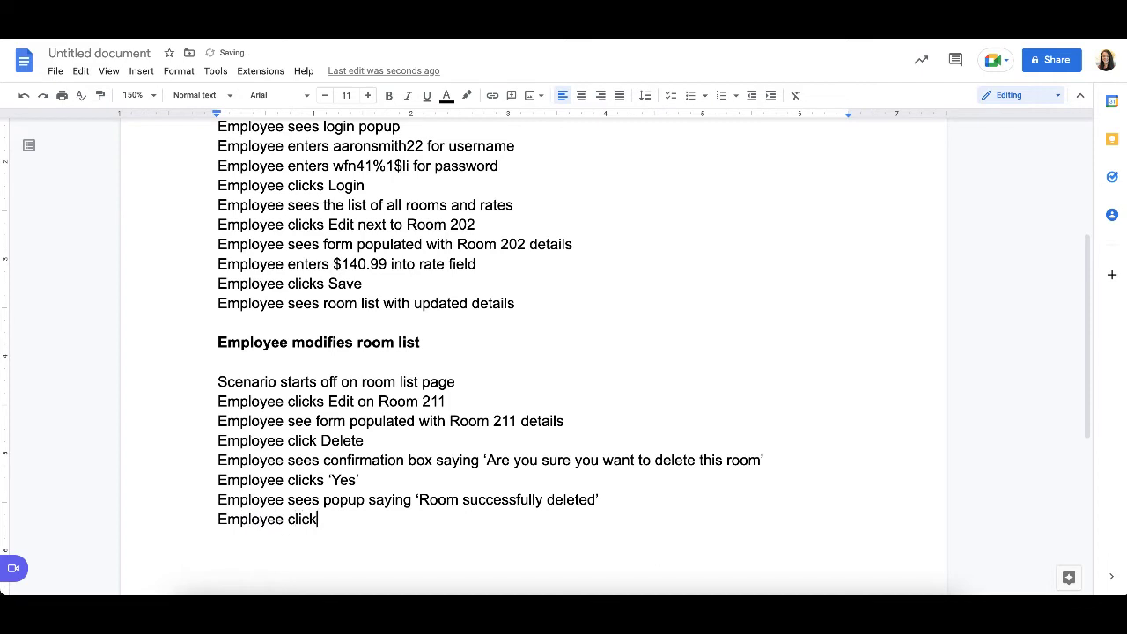
{"action": "key", "text": "Return"}
- Add the scenario line "Employees sees the list of all the rooms and their rates" below the Close line
{"action": "type", "text": "Employee"}
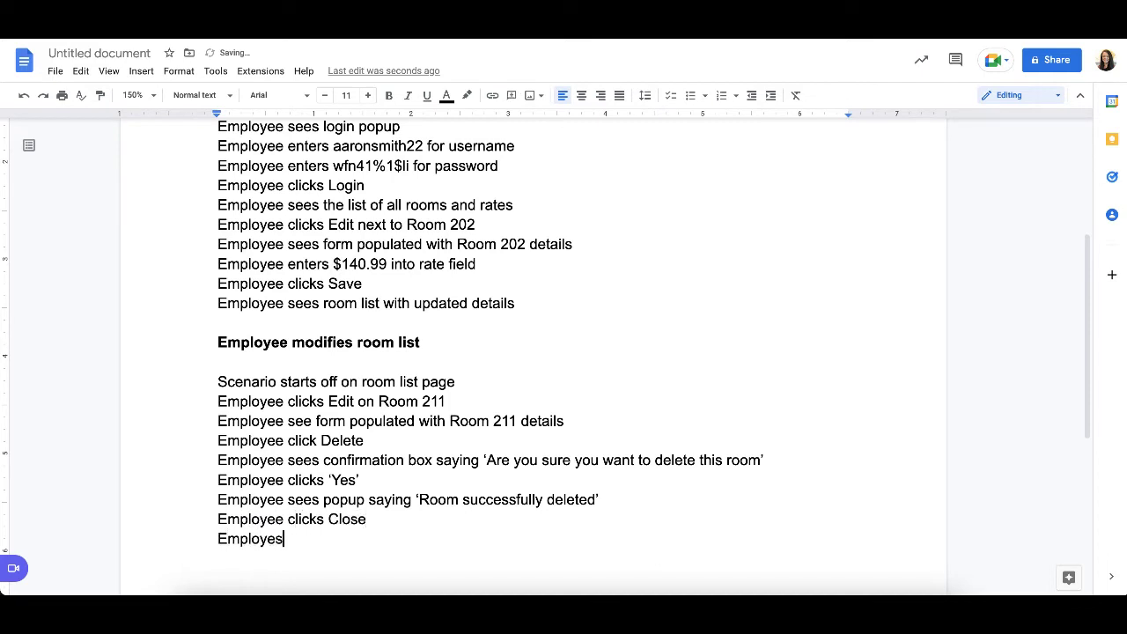
{"action": "type", "text": "s sees the list of "}
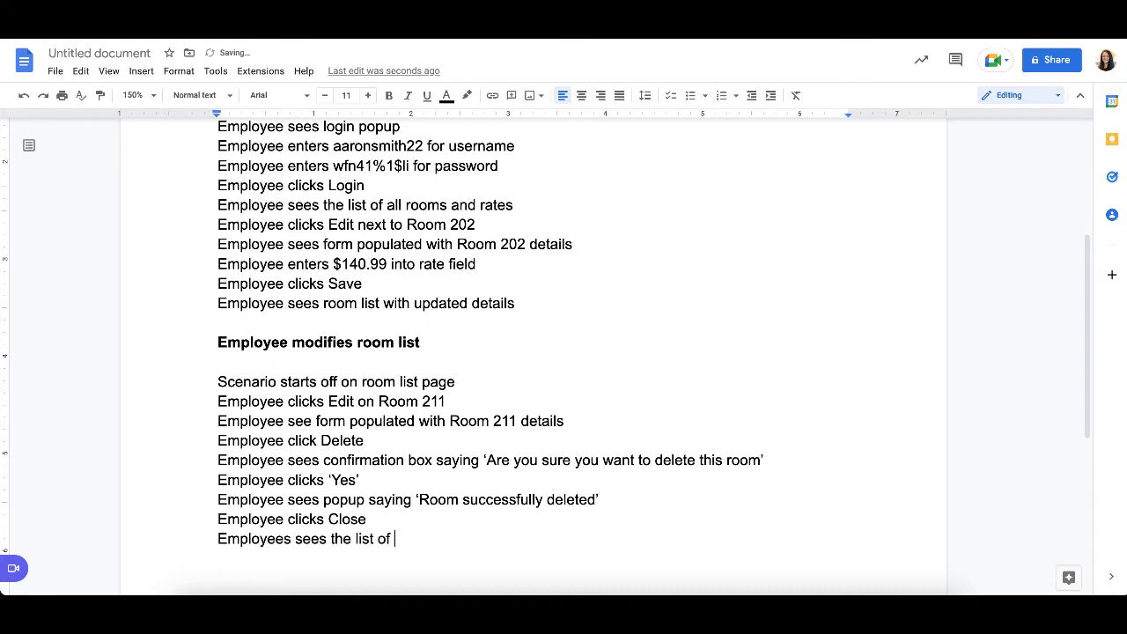
{"action": "type", "text": "all the rooms and tet"}
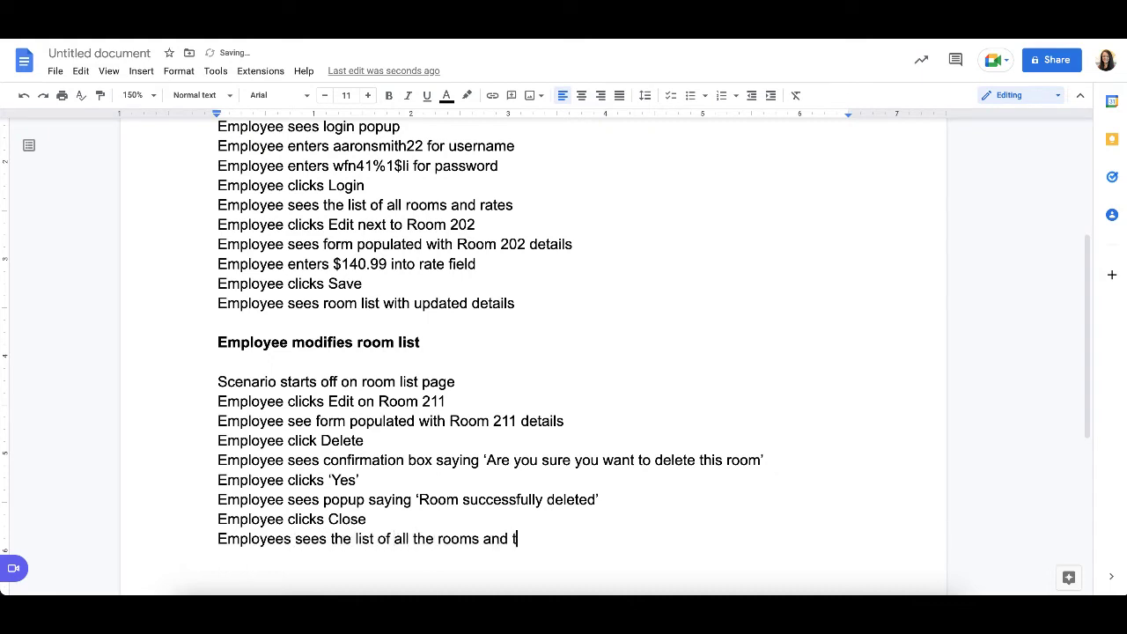
{"action": "key", "text": "BackSpace"}
{"action": "key", "text": "BackSpace"}
{"action": "type", "text": "heir rates"}
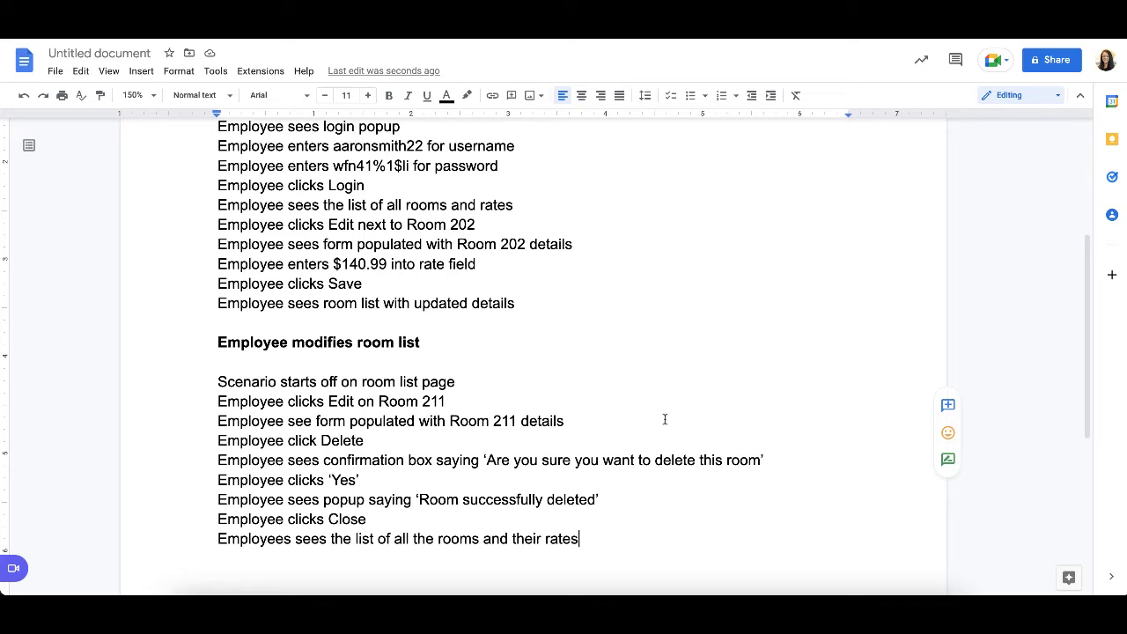
{"action": "key", "text": "Return"}
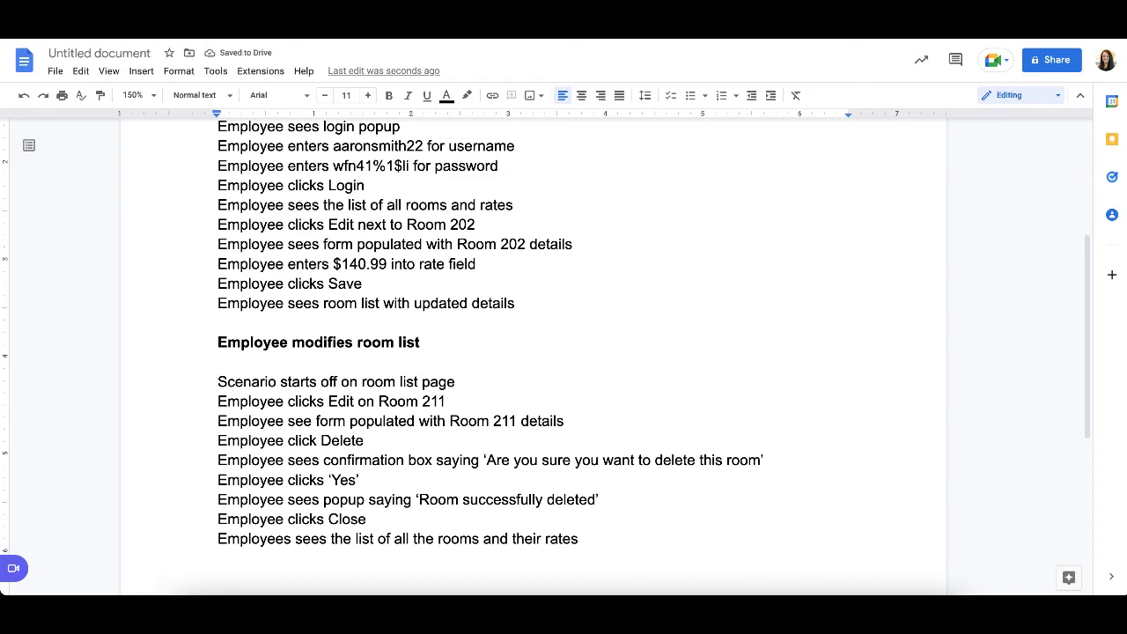
- Continue the scenario with the lines "Employee clicks Add Room" and "Employee sees New Room form"
{"action": "type", "text": "Employee"}
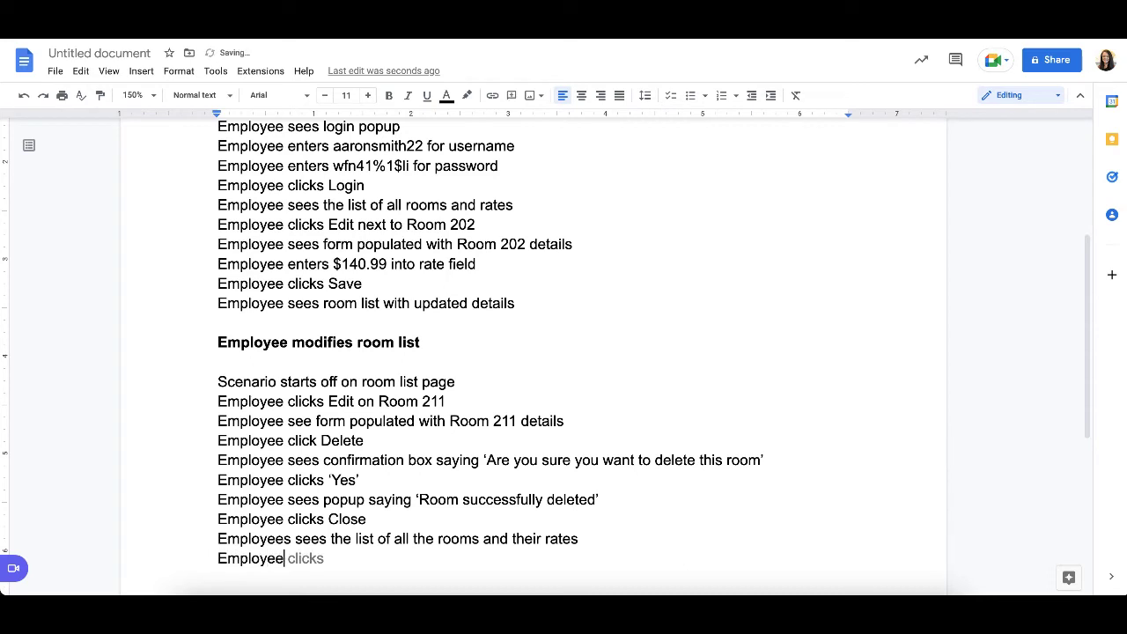
{"action": "type", "text": " clicks Add ROom"}
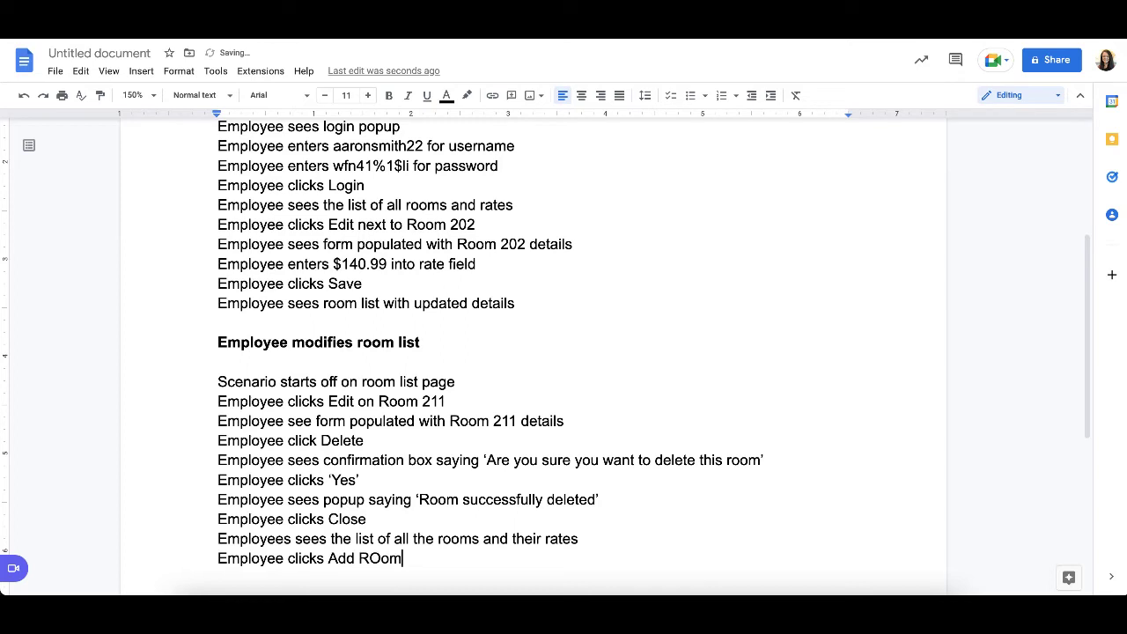
{"action": "key", "text": "Left"}
{"action": "key", "text": "Delete"}
{"action": "type", "text": "o"}
{"action": "key", "text": "Return"}
{"action": "type", "text": "Employe"}
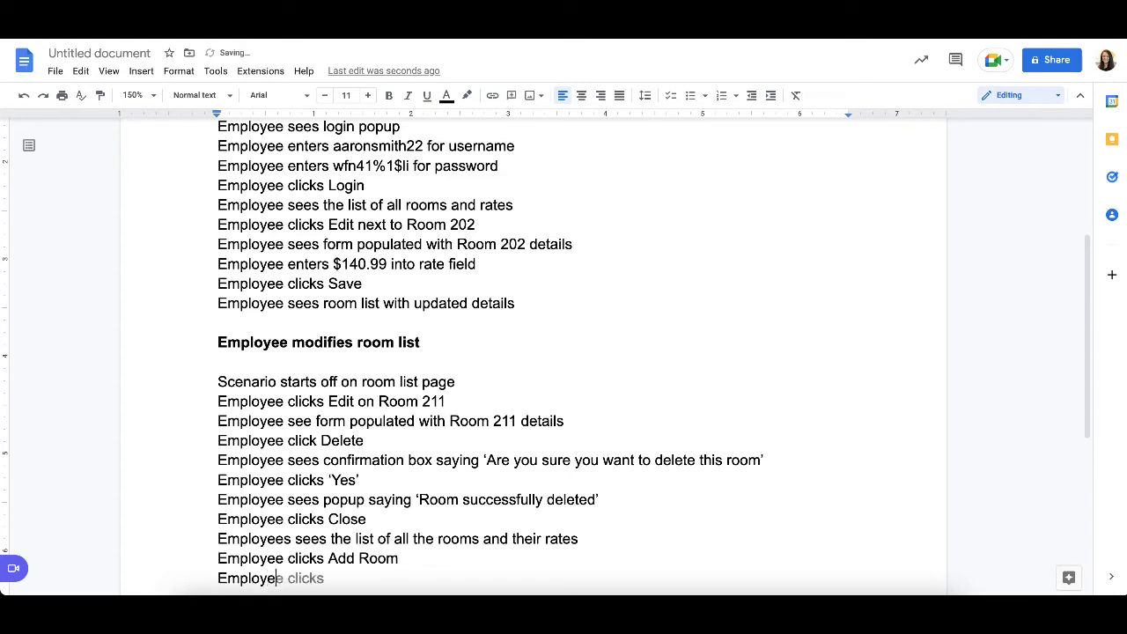
{"action": "type", "text": "e sees New Room form"}
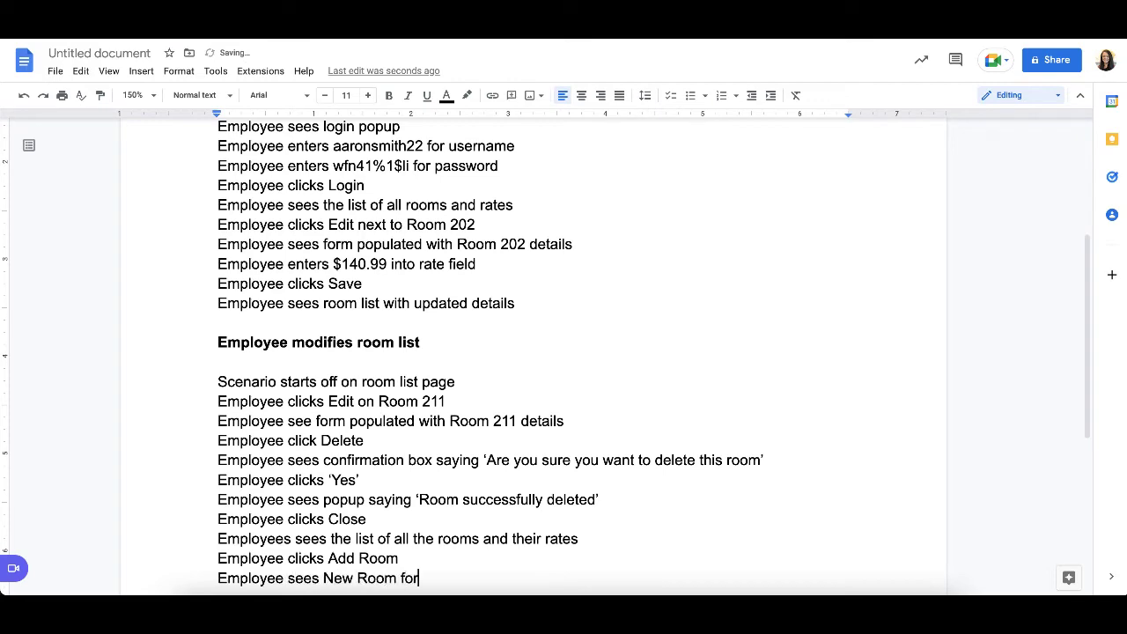
{"action": "key", "text": "Return"}
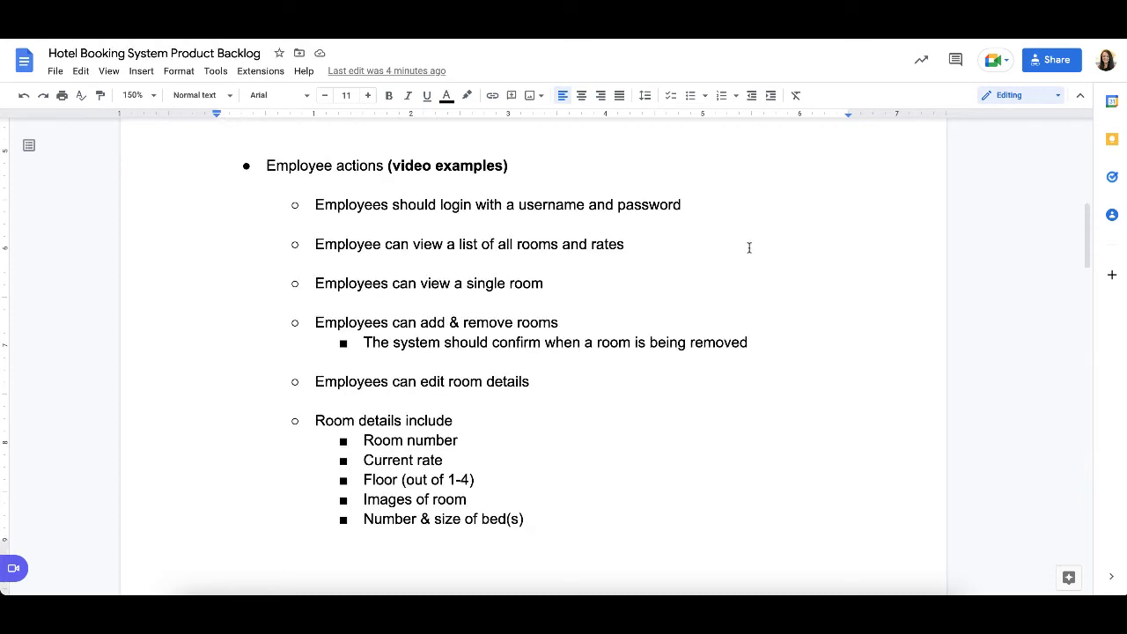
- Check the Product Backlog's room details and add scenario lines for entering 410, 140.99, floor 4, 1 King, each amenity, cleaned status and Save
{"action": "scroll", "coordinate": [749, 247], "scroll_direction": "down", "scroll_amount": 3}
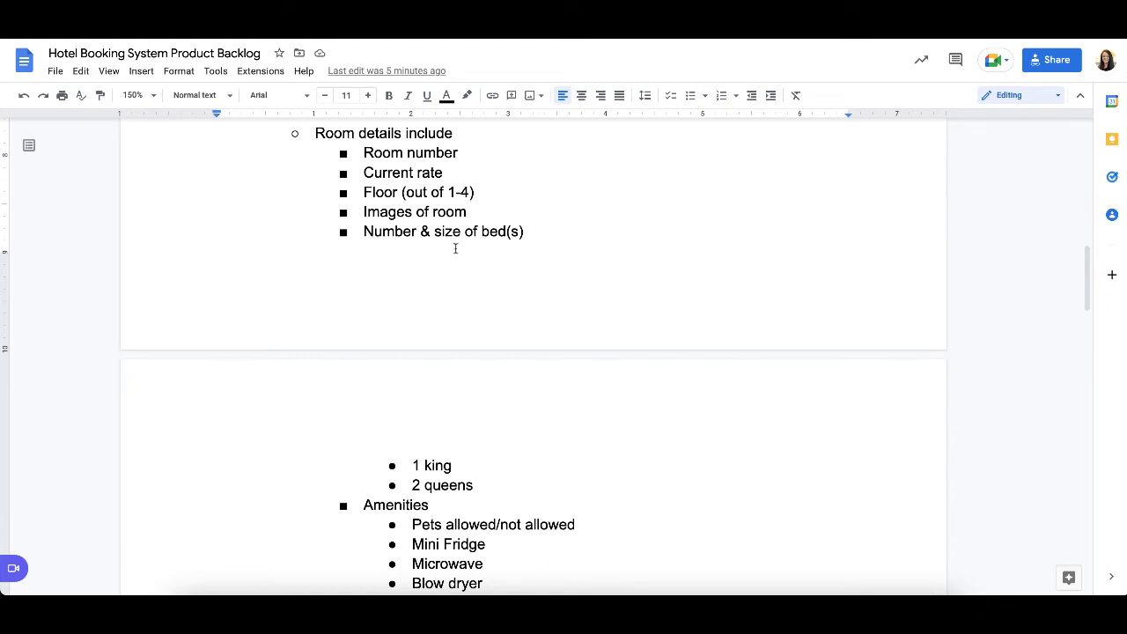
{"action": "scroll", "coordinate": [399, 508], "scroll_direction": "down", "scroll_amount": 2}
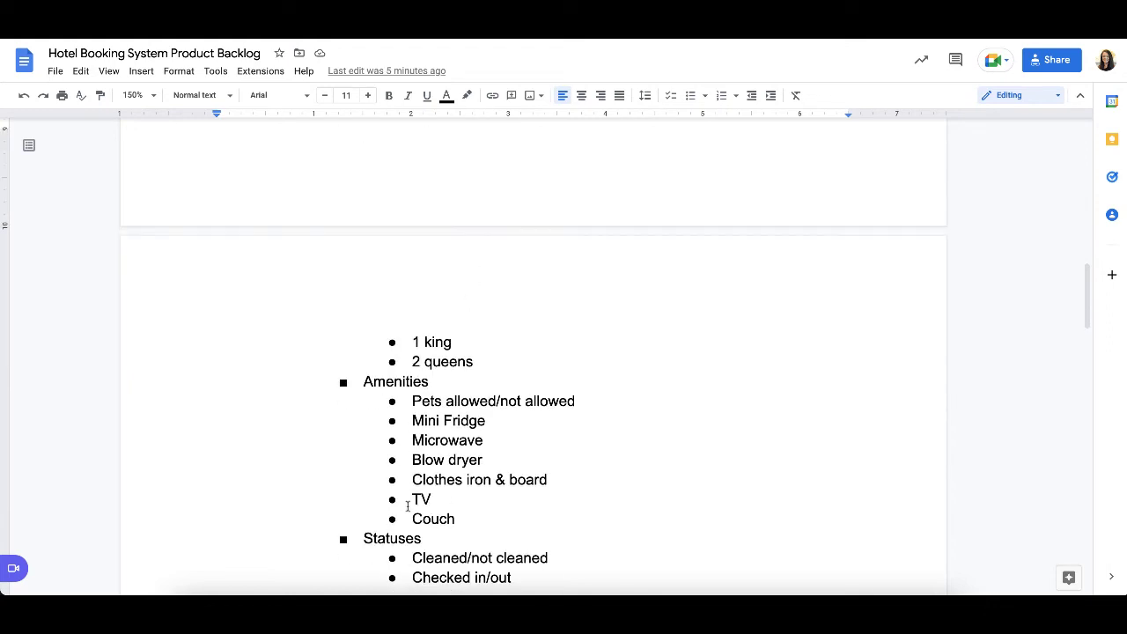
{"action": "scroll", "coordinate": [408, 505], "scroll_direction": "down", "scroll_amount": 2}
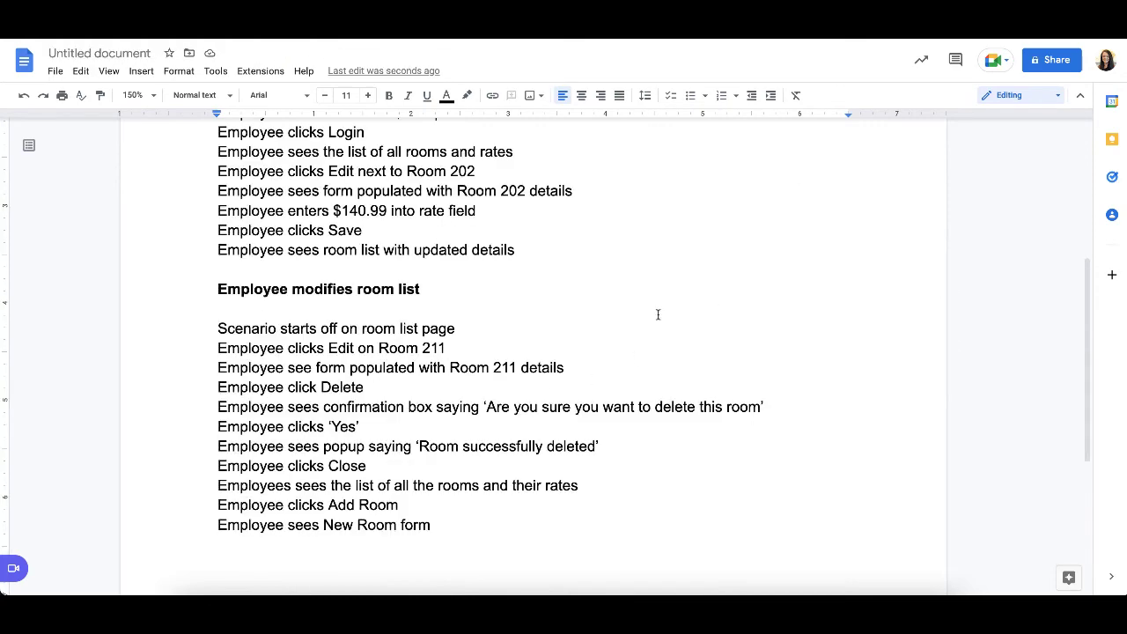
{"action": "scroll", "coordinate": [657, 314], "scroll_direction": "down", "scroll_amount": 2}
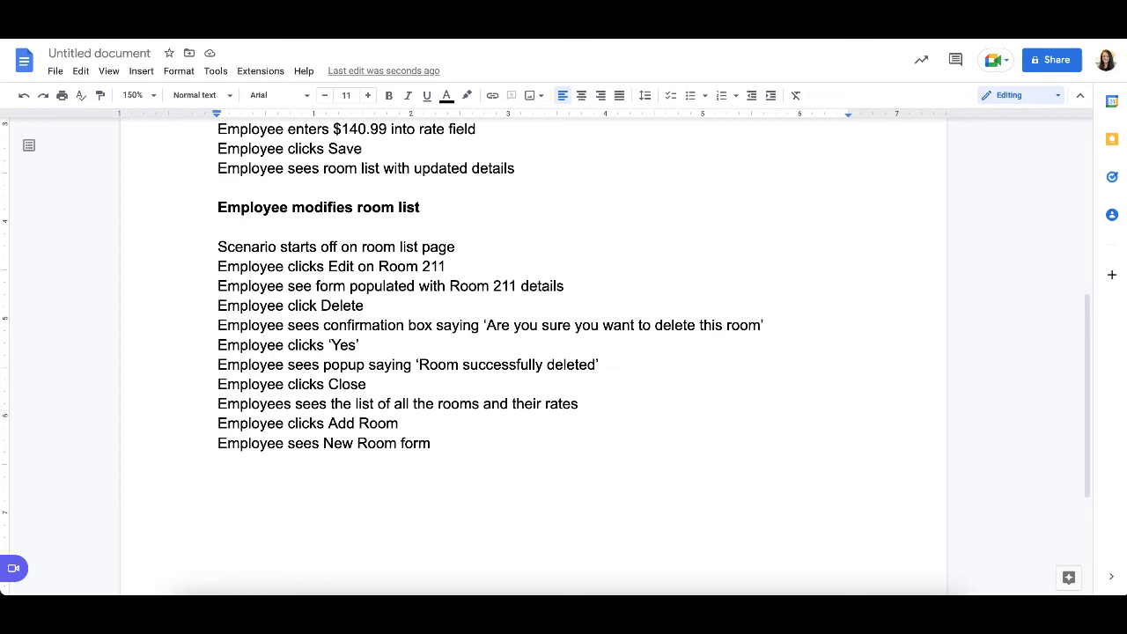
{"action": "type", "text": "Employee enters 410 Employee enters 140.99 Employee clicks Floor  dropdown menu Employee chooses 4 Employee clicks Beds dropdown menu Employee chooses 1 King Employee checks Pets allowed Employee checks Microwave Employee checks Mini Fridge Employee checks Blow dryer Employee checks Iron/Board Employee checks TV Employee checks Couch"}
- Remove the extra space before "dropdown menu" in the scenario's Floor line
{"action": "scroll", "coordinate": [428, 458], "scroll_direction": "up", "scroll_amount": 1}
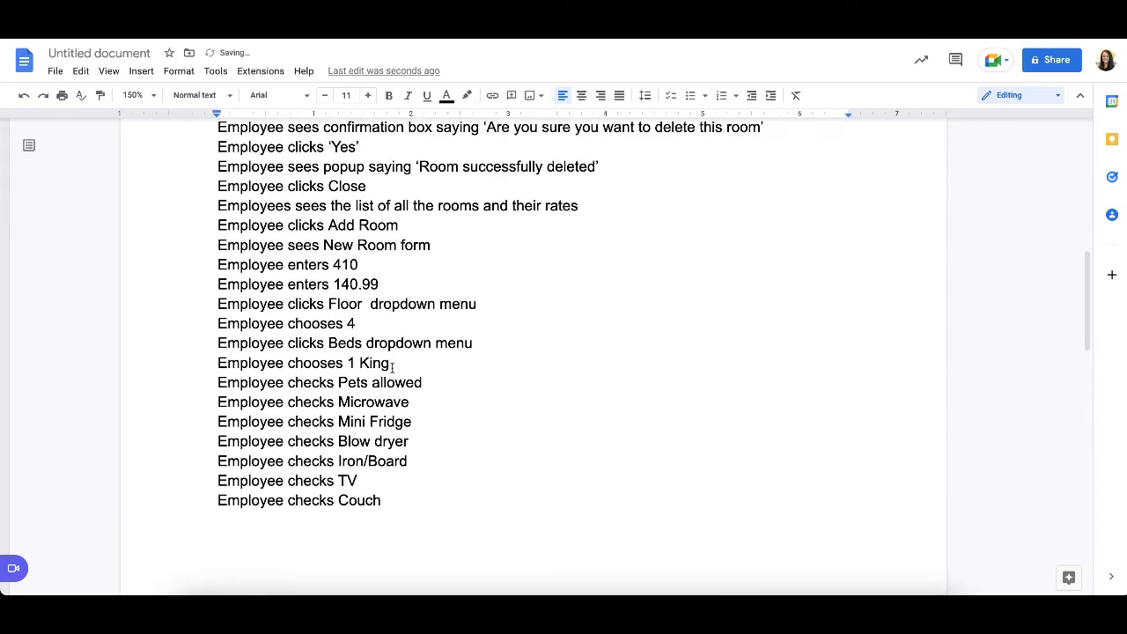
{"action": "left_click", "coordinate": [371, 308]}
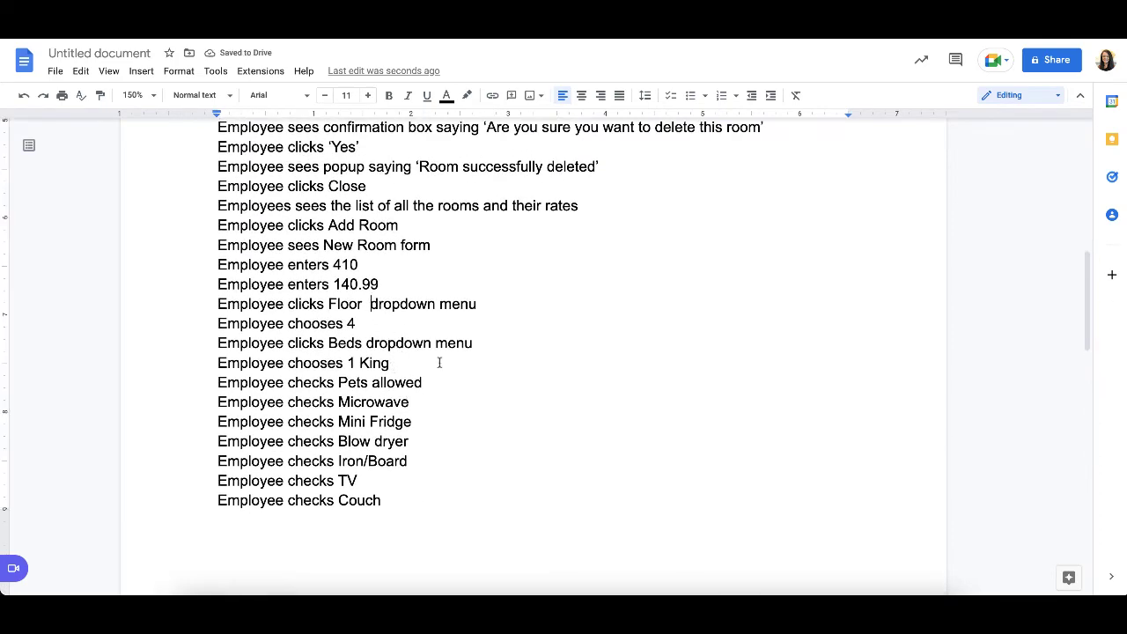
{"action": "key", "text": "BackSpace"}
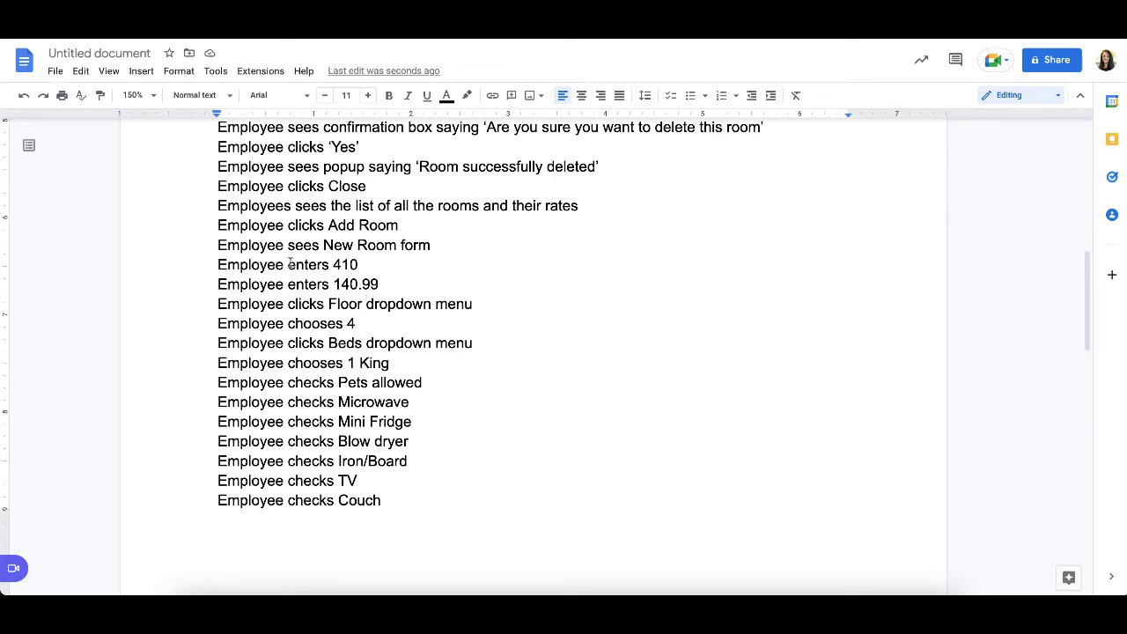
- Append "for room number" to the "Employee enters 410" line and "for rate" to the "Employee enters 140.99" line
{"action": "left_click", "coordinate": [374, 265]}
{"action": "type", "text": "for room number"}
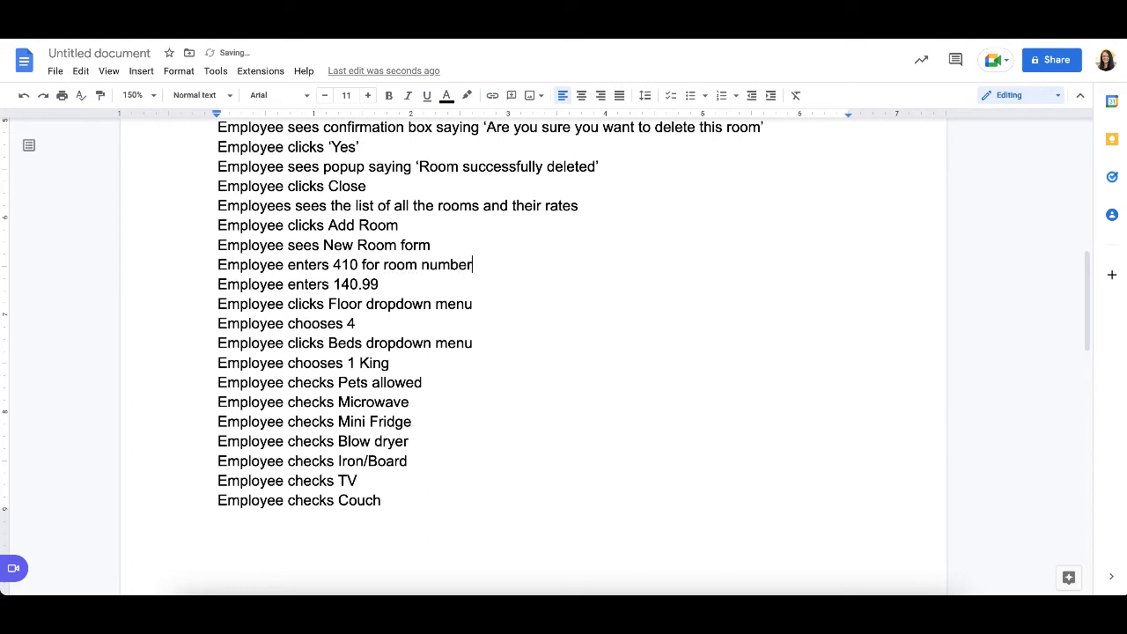
{"action": "double_click", "coordinate": [393, 282]}
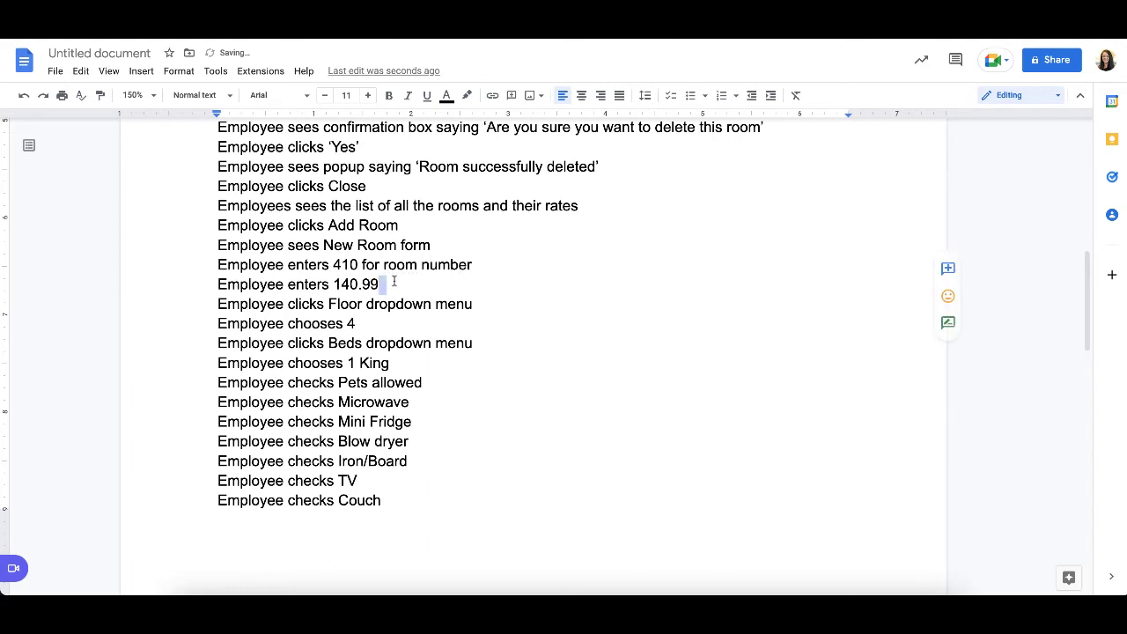
{"action": "type", "text": "f"}
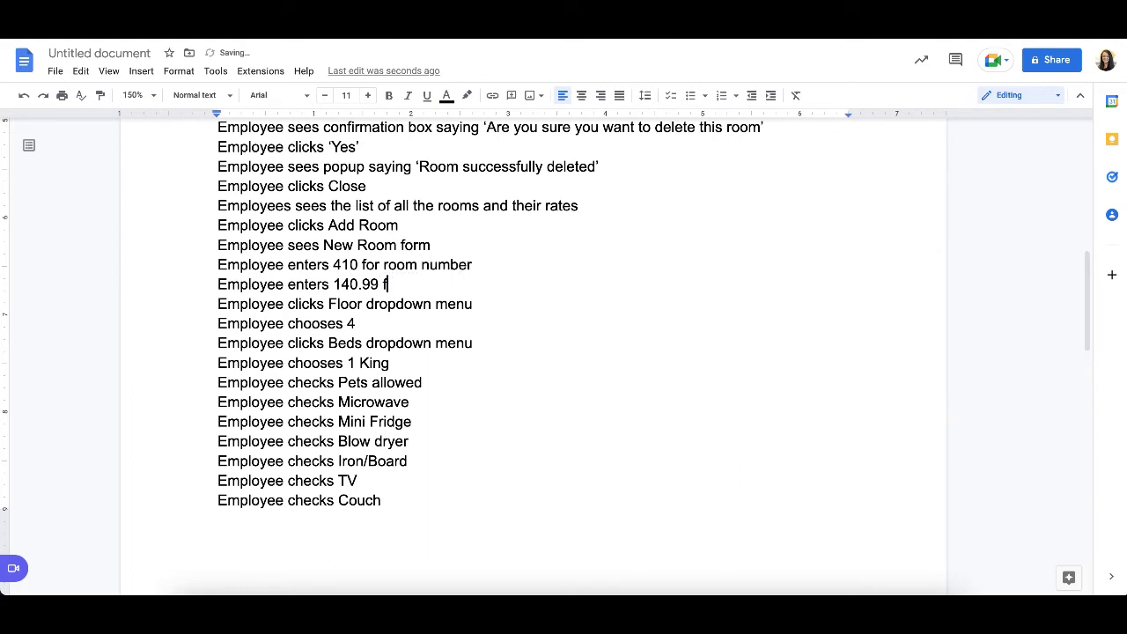
{"action": "type", "text": "or rate"}
- Review the new room lines and add "Employee sees the list of all rooms and their rates" after the final "Employee clicks Save" line
{"action": "scroll", "coordinate": [395, 491], "scroll_direction": "down", "scroll_amount": 1}
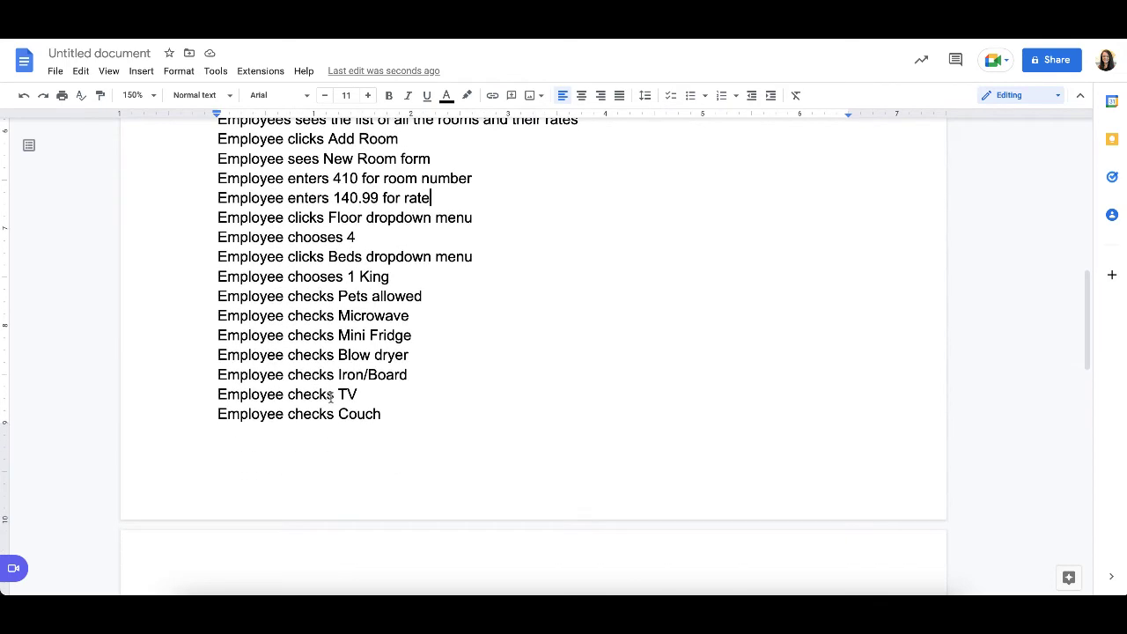
{"action": "scroll", "coordinate": [298, 436], "scroll_direction": "down", "scroll_amount": 1}
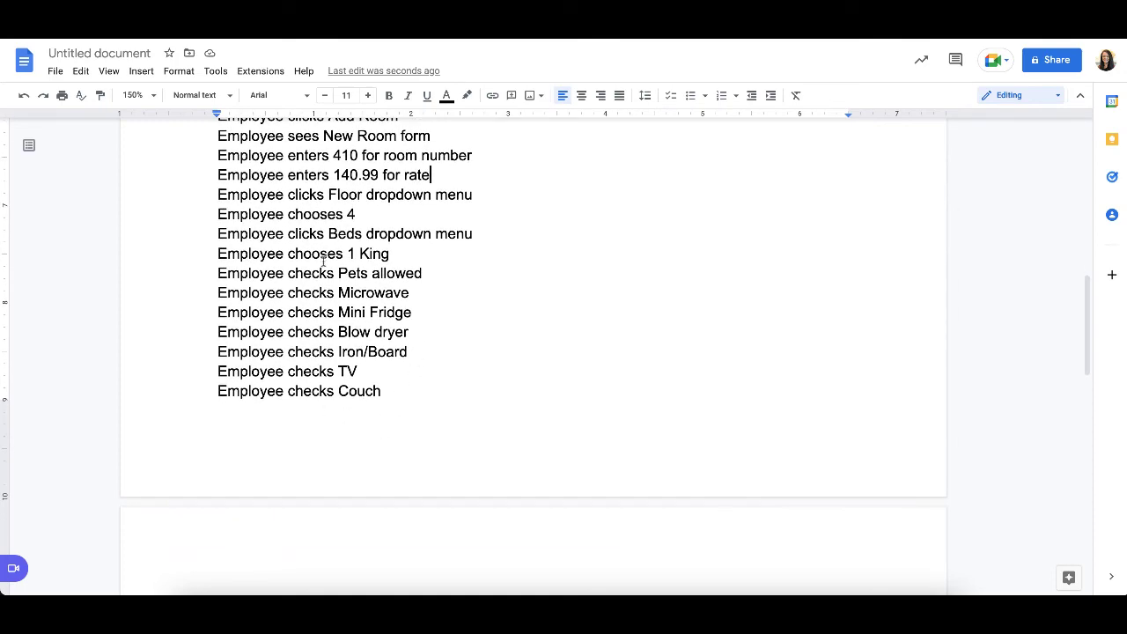
{"action": "scroll", "coordinate": [353, 401], "scroll_direction": "down", "scroll_amount": 1}
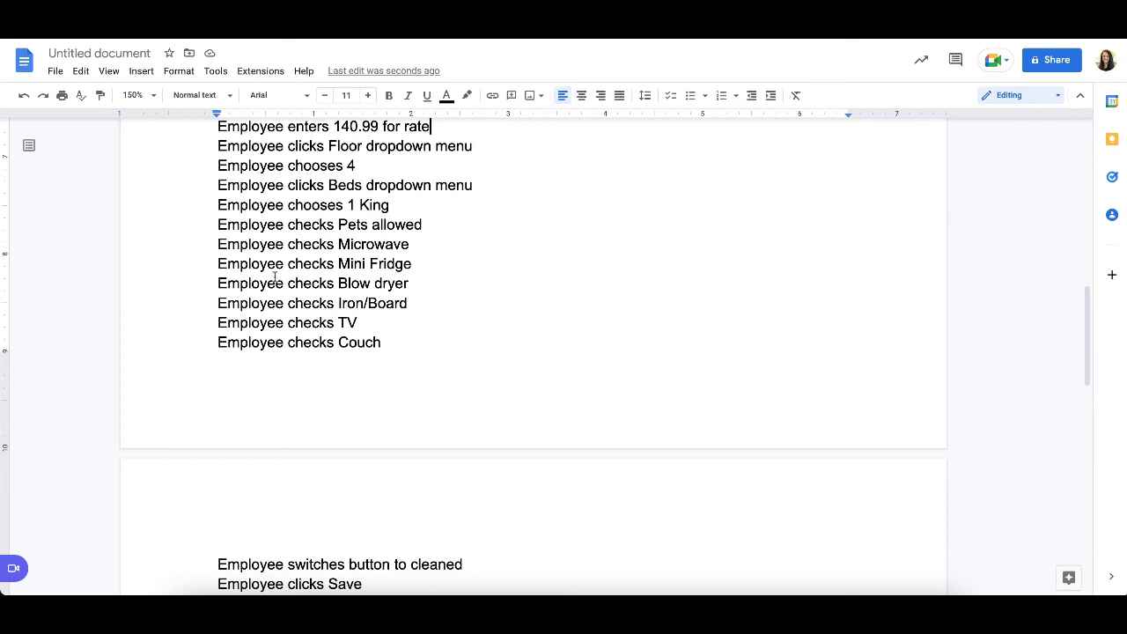
{"action": "scroll", "coordinate": [367, 392], "scroll_direction": "down", "scroll_amount": 3}
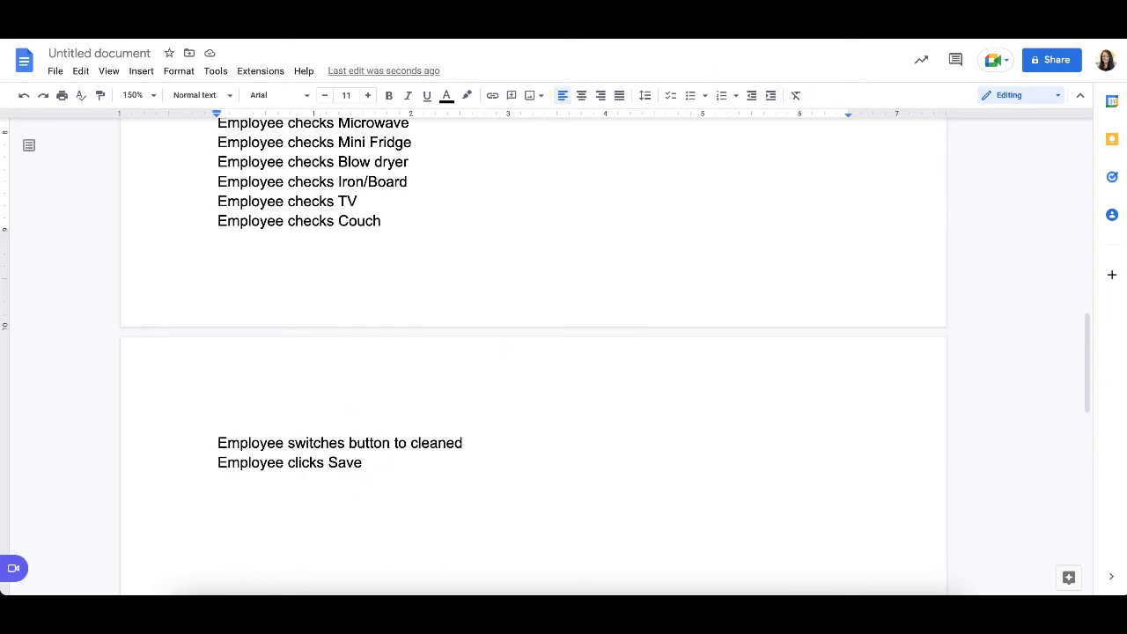
{"action": "key", "text": "ctrl+Tab"}
{"action": "scroll", "coordinate": [567, 232], "scroll_direction": "down", "scroll_amount": 1}
{"action": "left_click", "coordinate": [388, 458]}
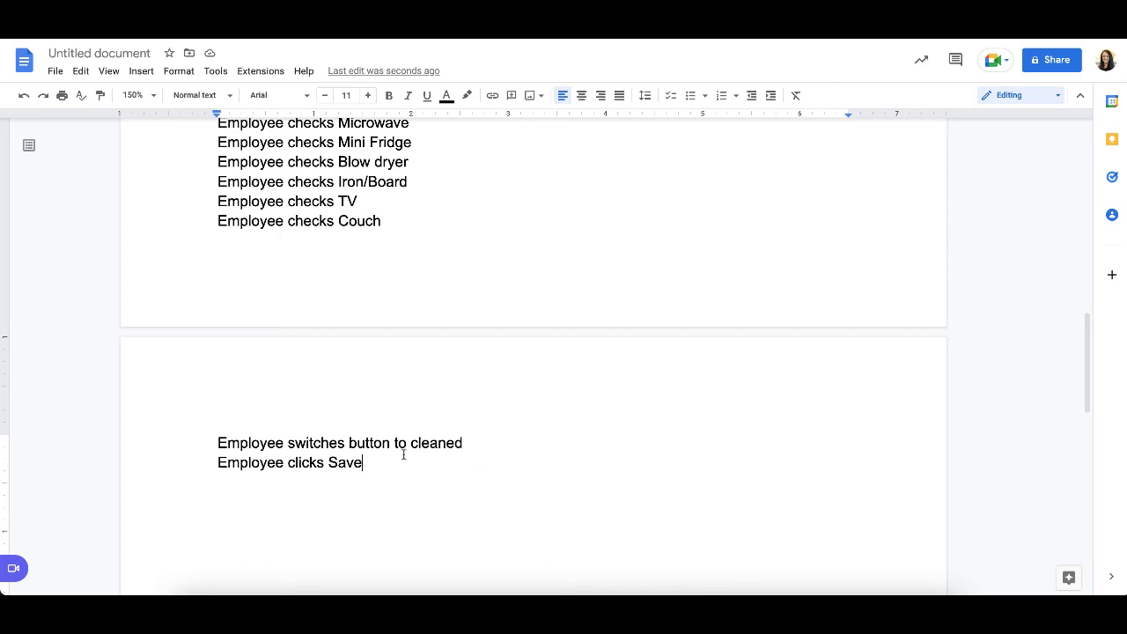
{"action": "key", "text": "Return"}
{"action": "type", "text": "Employe"}
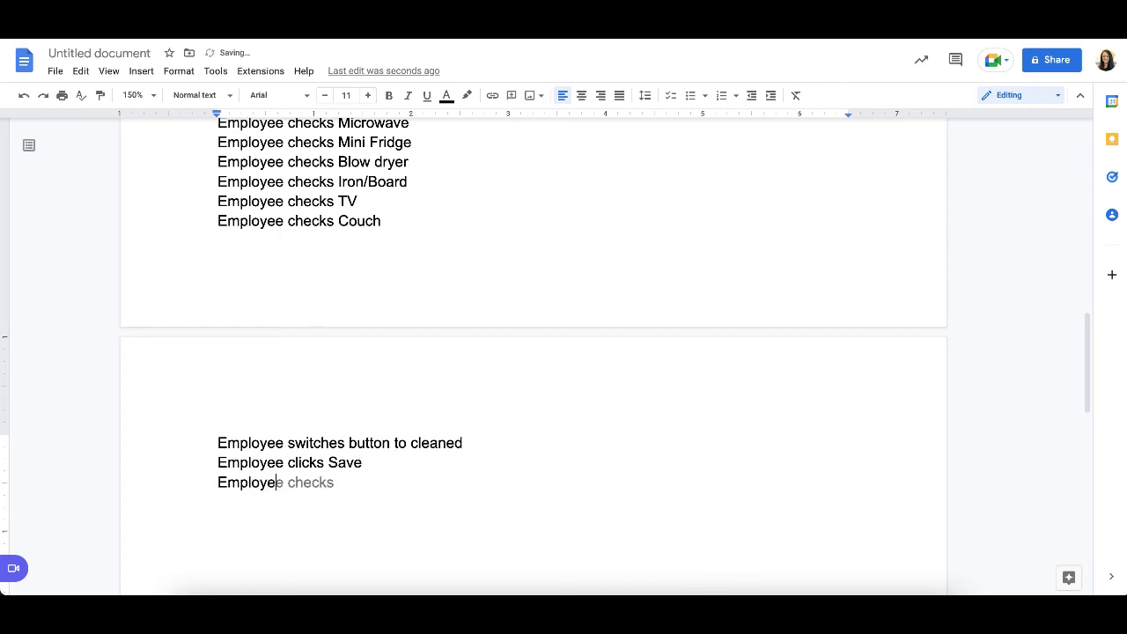
{"action": "type", "text": "e sees the list of all rooms"}
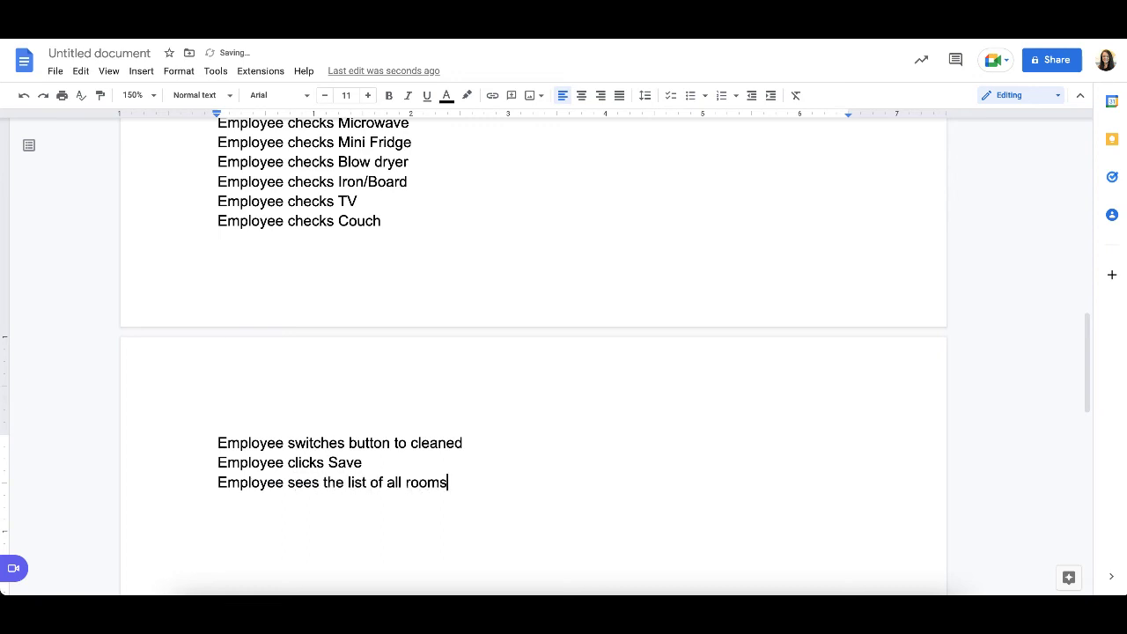
{"action": "type", "text": " and their rates"}
{"action": "key", "text": "Return"}
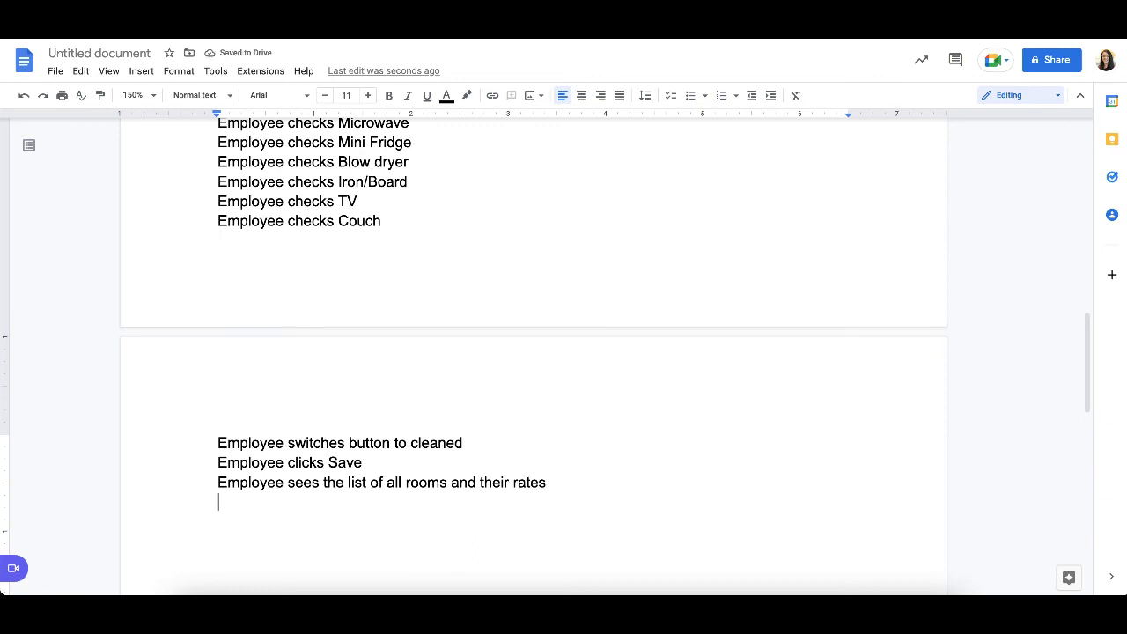
- Add the closing scenario lines "Employee scrolls down" and "Employee sees newly added Room 410", and review the document back up to the Employee Actions heading
{"action": "type", "text": "Emp"}
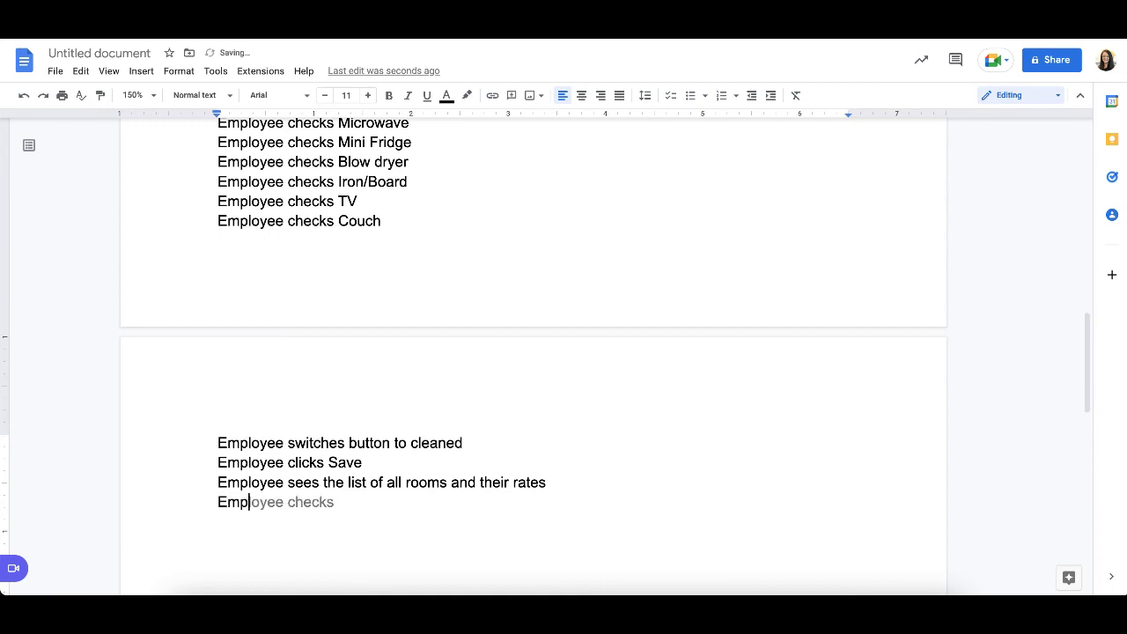
{"action": "type", "text": "loyee scrolls down"}
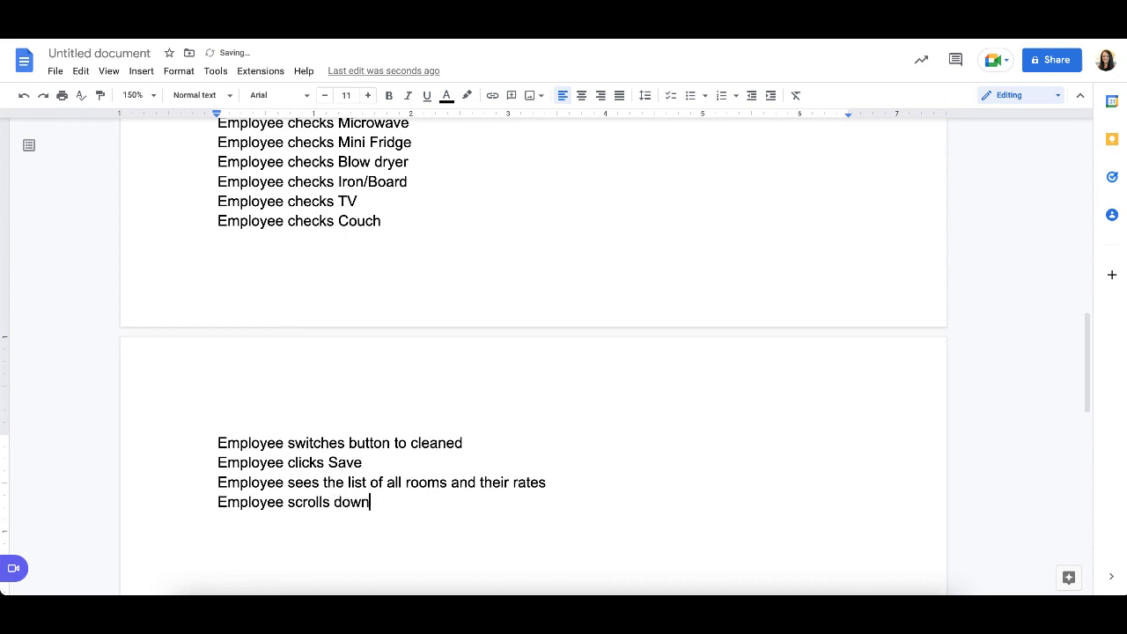
{"action": "key", "text": "Return"}
{"action": "type", "text": "Employee see"}
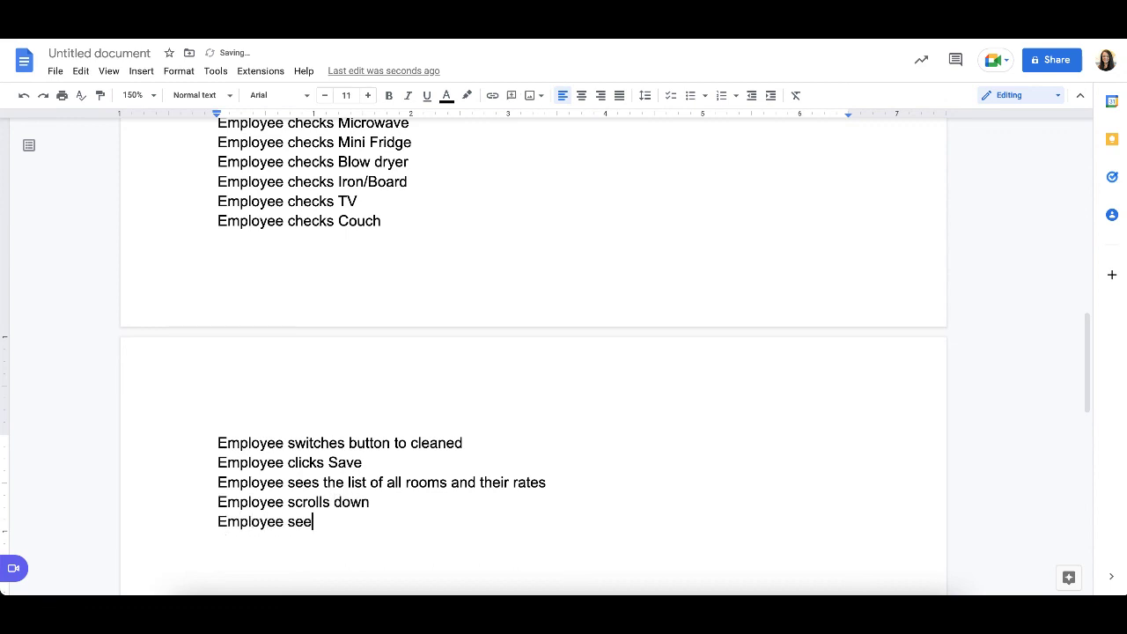
{"action": "type", "text": "s newly added R"}
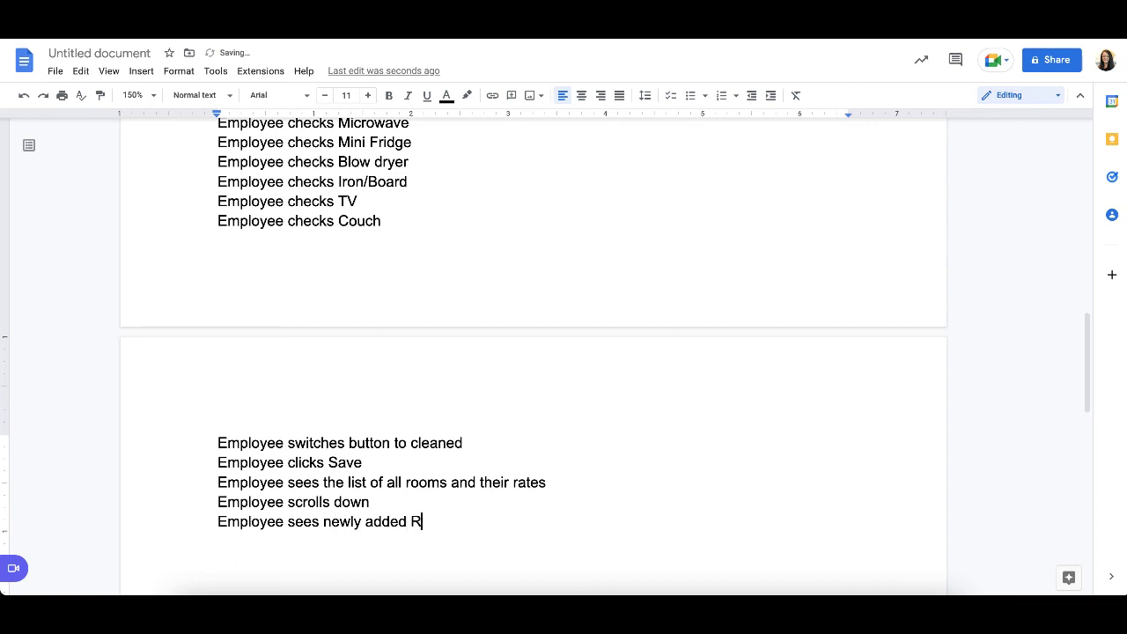
{"action": "type", "text": "oom 410"}
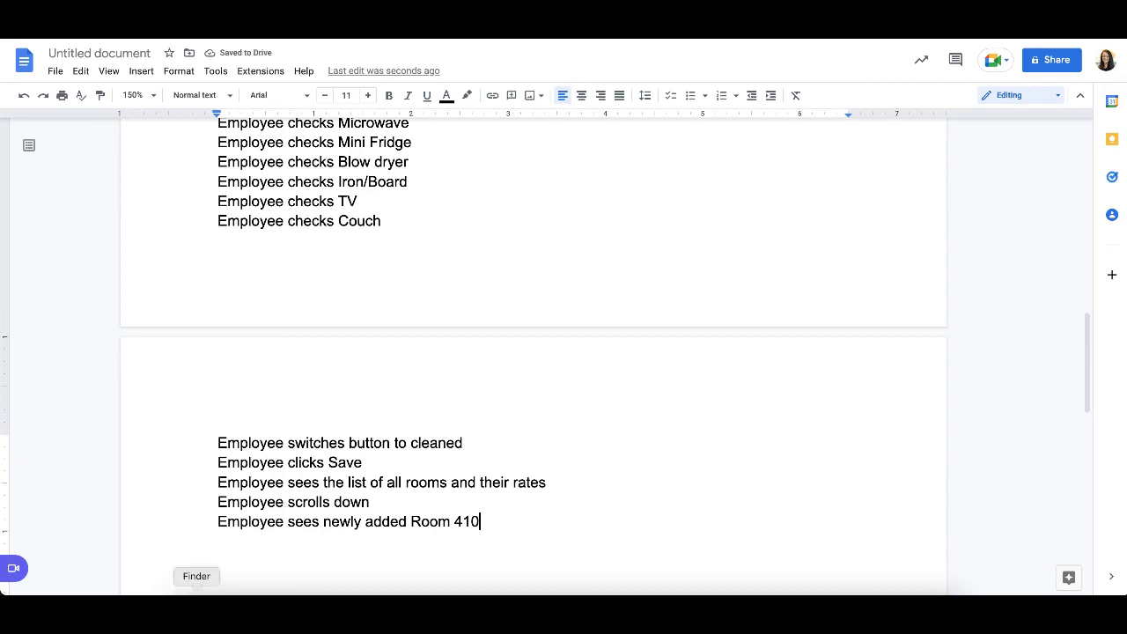
{"action": "scroll", "coordinate": [550, 334], "scroll_direction": "up", "scroll_amount": 1}
{"action": "scroll", "coordinate": [550, 334], "scroll_direction": "up", "scroll_amount": 5}
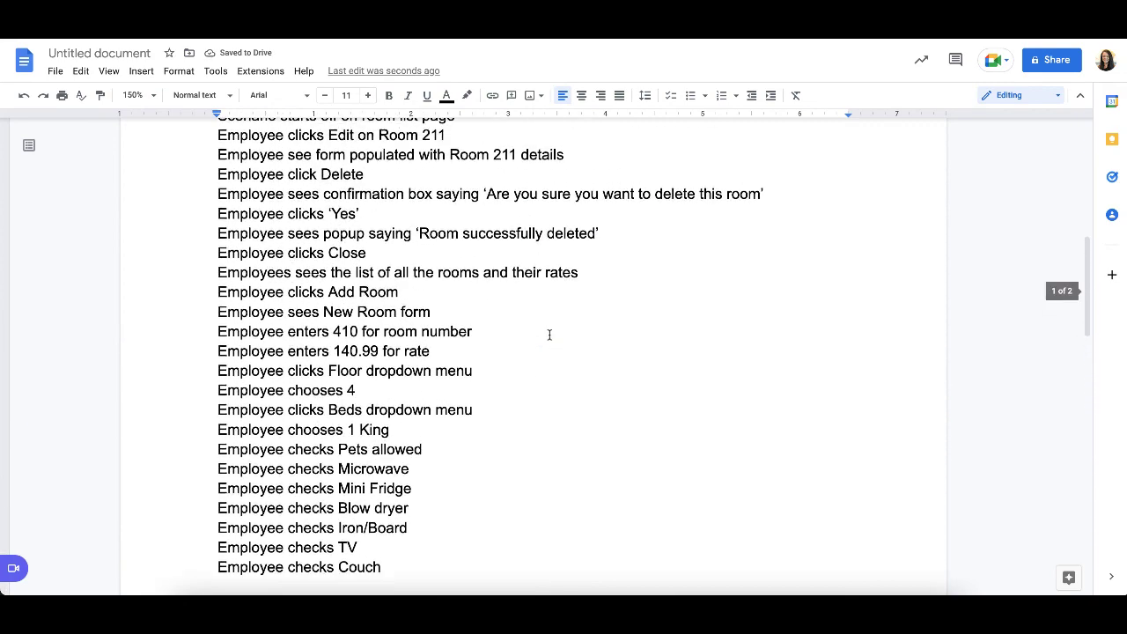
{"action": "scroll", "coordinate": [550, 336], "scroll_direction": "up", "scroll_amount": 4}
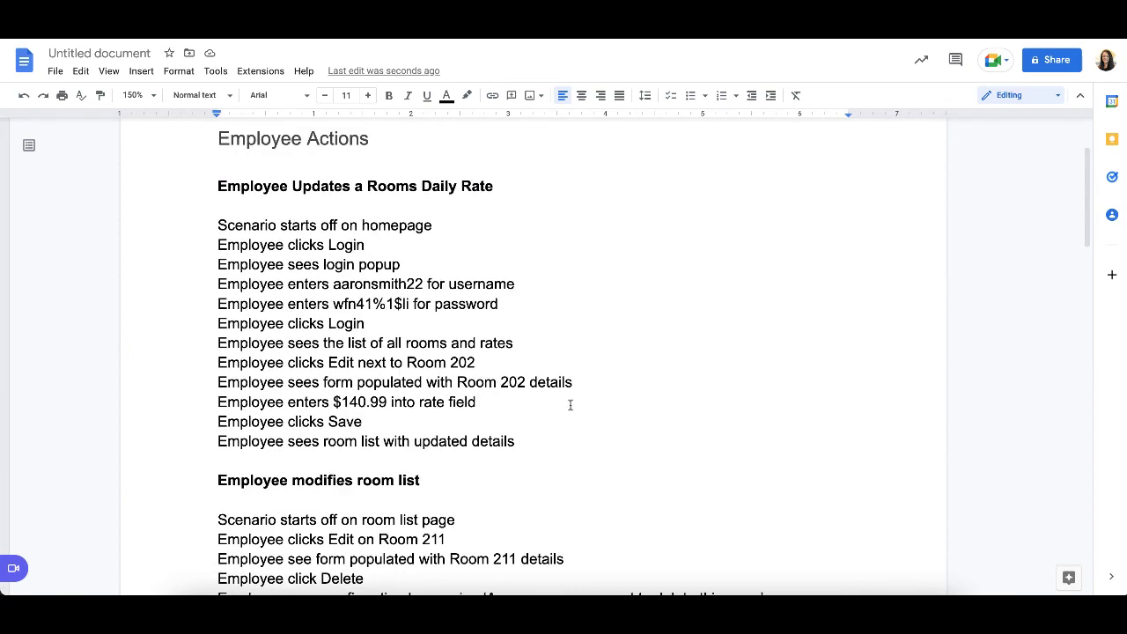